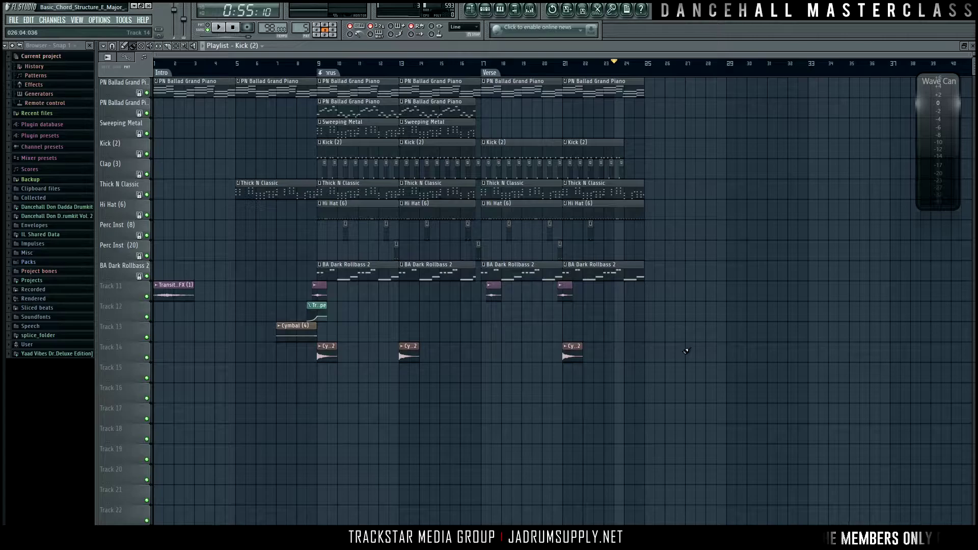
Step: Open the mixer and remove Edison from the master track's first effect slot
{"action": "left_click", "coordinate": [518, 15]}
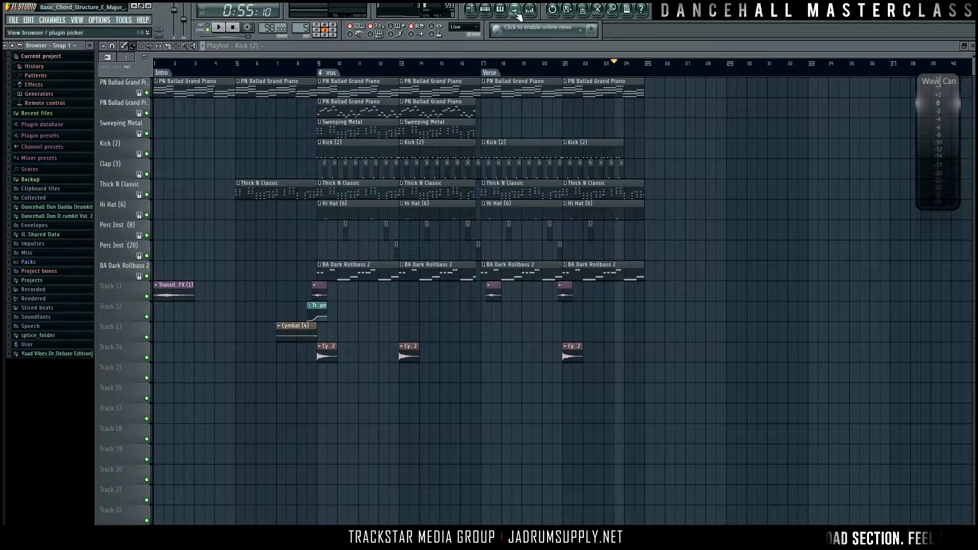
{"action": "left_click", "coordinate": [529, 9]}
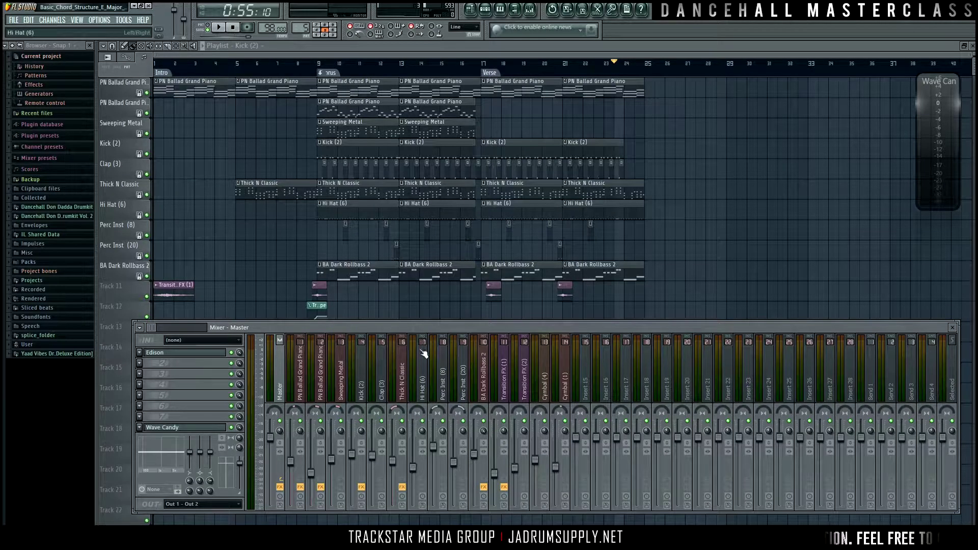
{"action": "left_click", "coordinate": [139, 352]}
{"action": "mouse_move", "coordinate": [192, 328]}
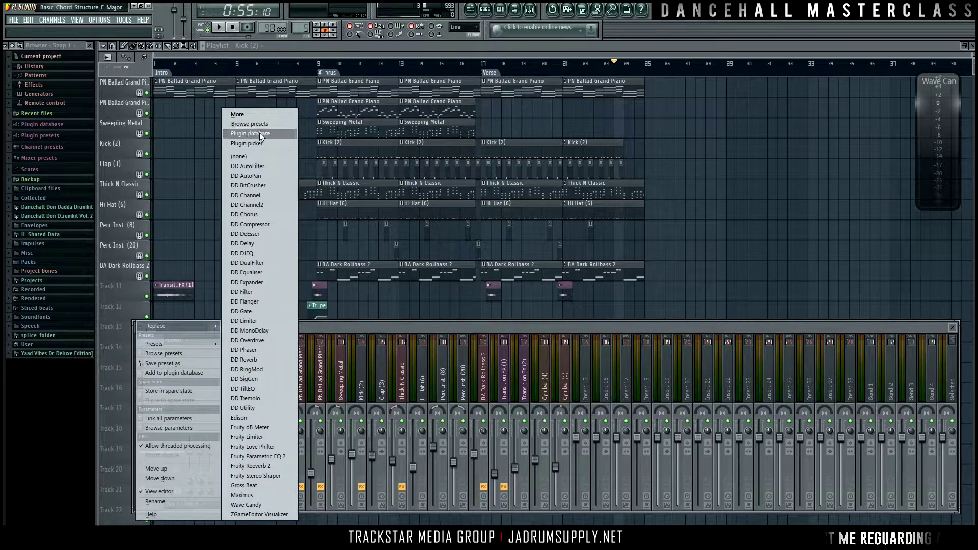
{"action": "left_click", "coordinate": [239, 156]}
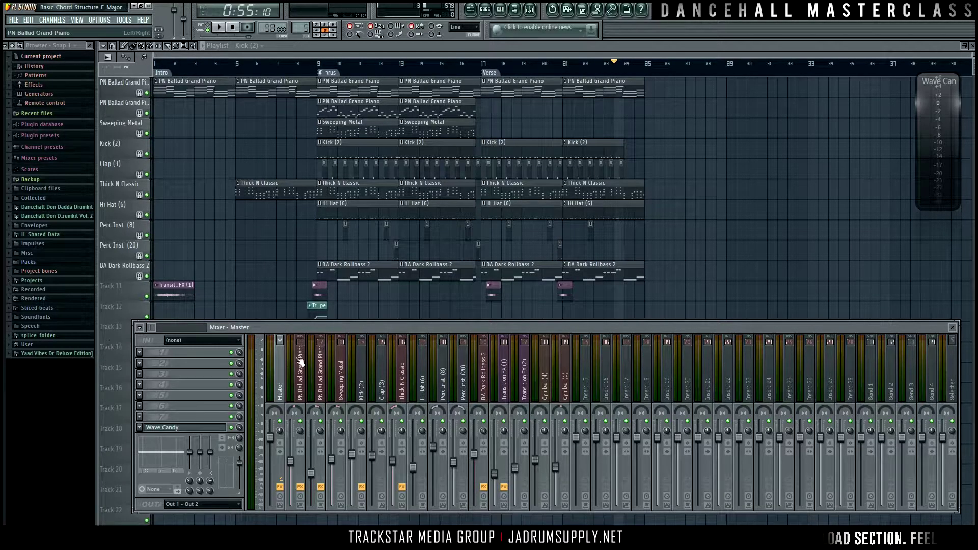
Step: Select the Master track and bring up the effect choices for its first slot
{"action": "left_click", "coordinate": [139, 353]}
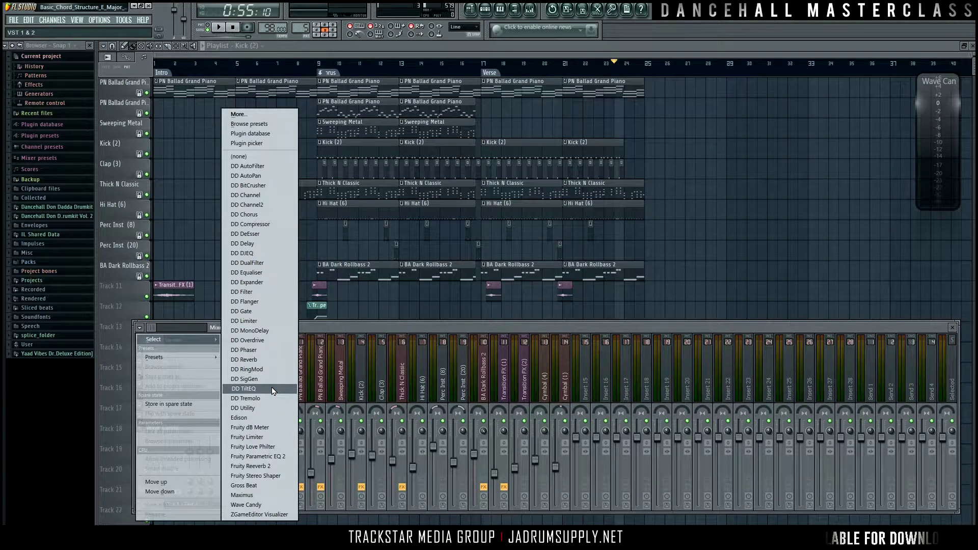
{"action": "left_click", "coordinate": [344, 375]}
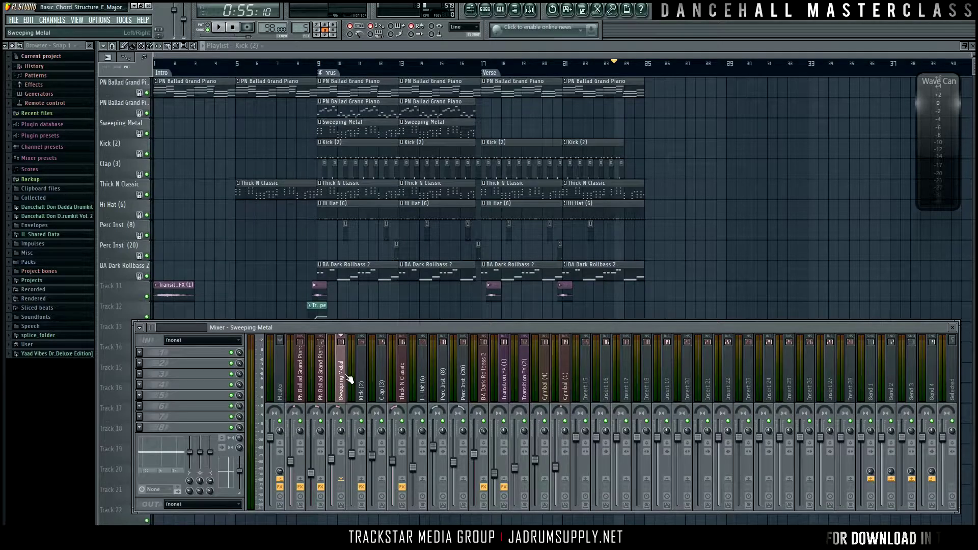
{"action": "left_click", "coordinate": [282, 363]}
{"action": "left_click", "coordinate": [164, 352]}
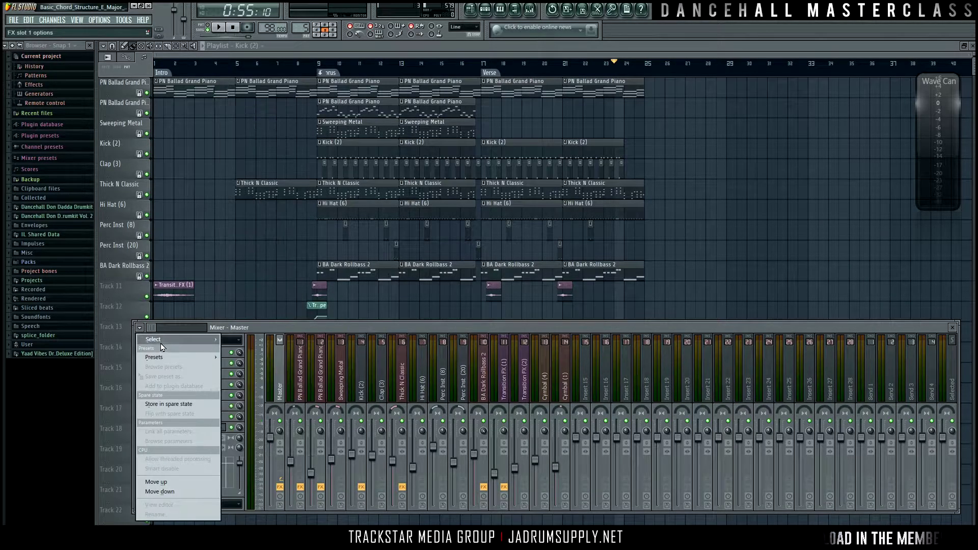
{"action": "mouse_move", "coordinate": [161, 345]}
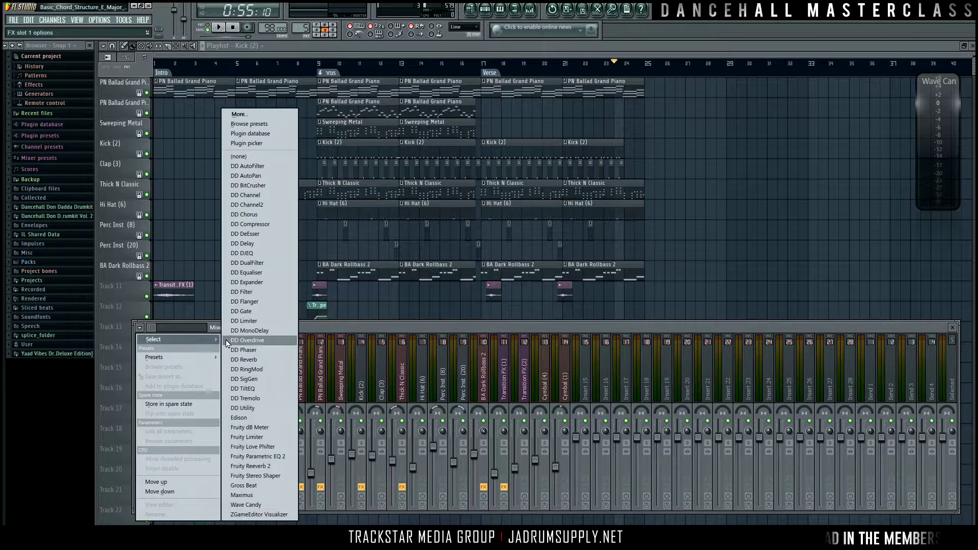
{"action": "left_click", "coordinate": [286, 461]}
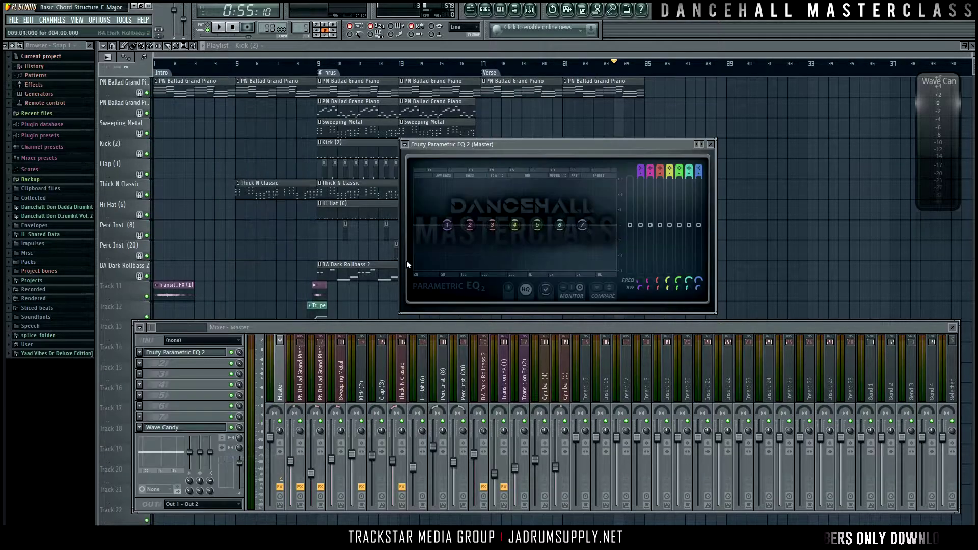
{"action": "left_click_drag", "start_coordinate": [568, 146], "coordinate": [561, 109]}
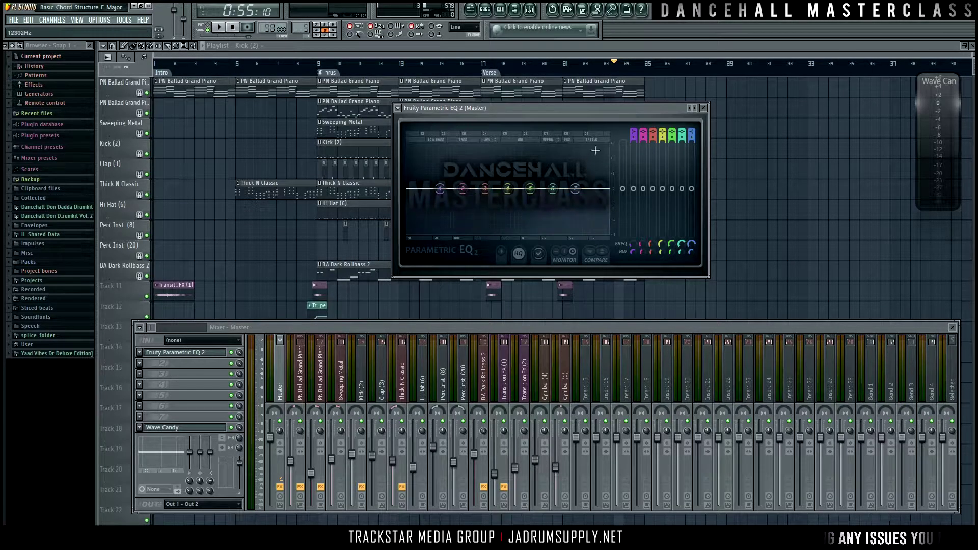
{"action": "left_click_drag", "start_coordinate": [624, 115], "coordinate": [902, 207]}
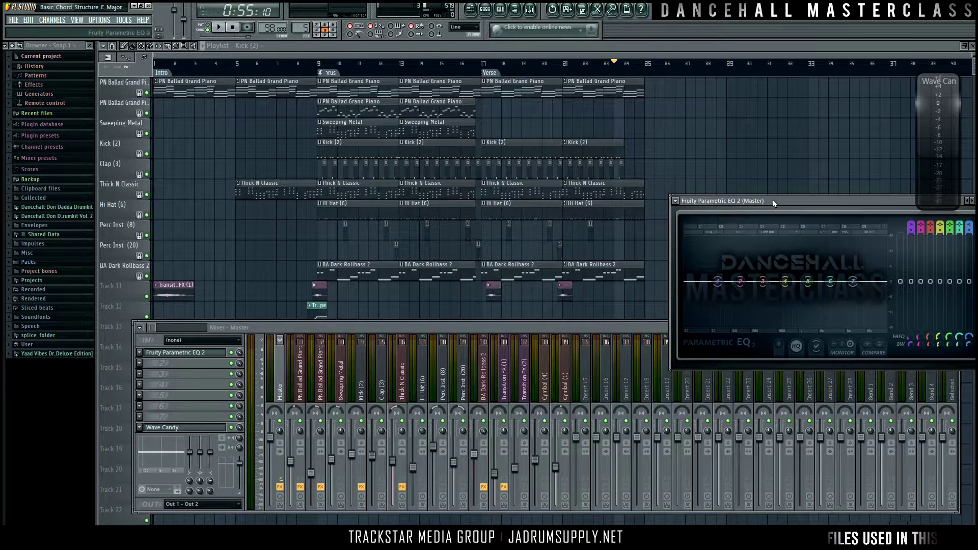
{"action": "left_click_drag", "start_coordinate": [771, 201], "coordinate": [608, 117]}
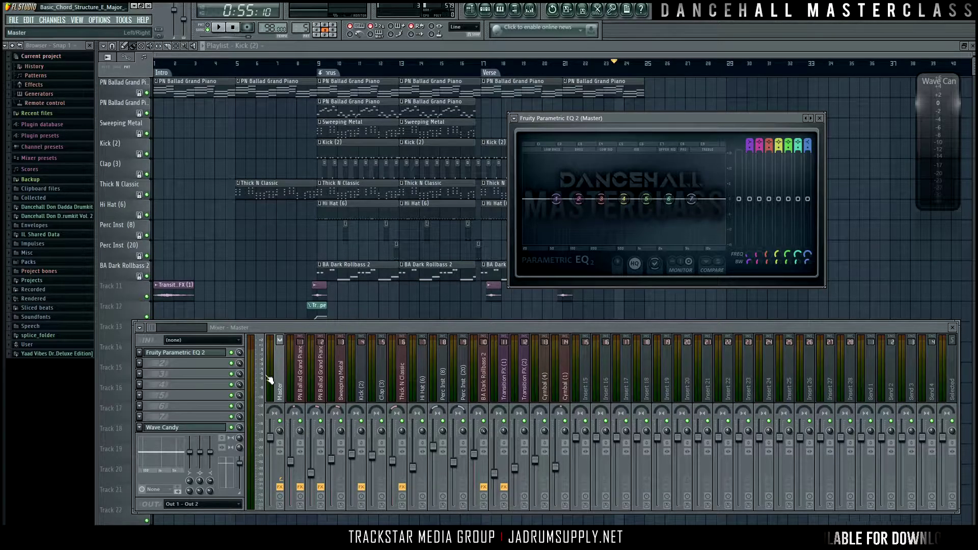
{"action": "left_click", "coordinate": [376, 379]}
{"action": "key", "text": "Right"}
{"action": "key", "text": "Right"}
{"action": "key", "text": "Right"}
{"action": "key", "text": "Right"}
{"action": "key", "text": "Right"}
{"action": "key", "text": "Right"}
{"action": "key", "text": "Right"}
{"action": "key", "text": "Right"}
{"action": "key", "text": "Right"}
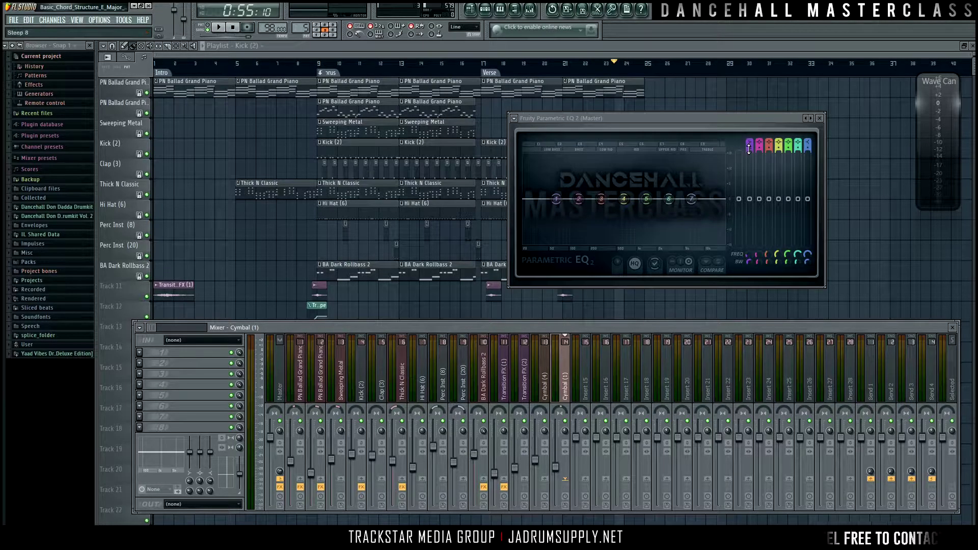
{"action": "left_click_drag", "start_coordinate": [749, 146], "coordinate": [749, 153]}
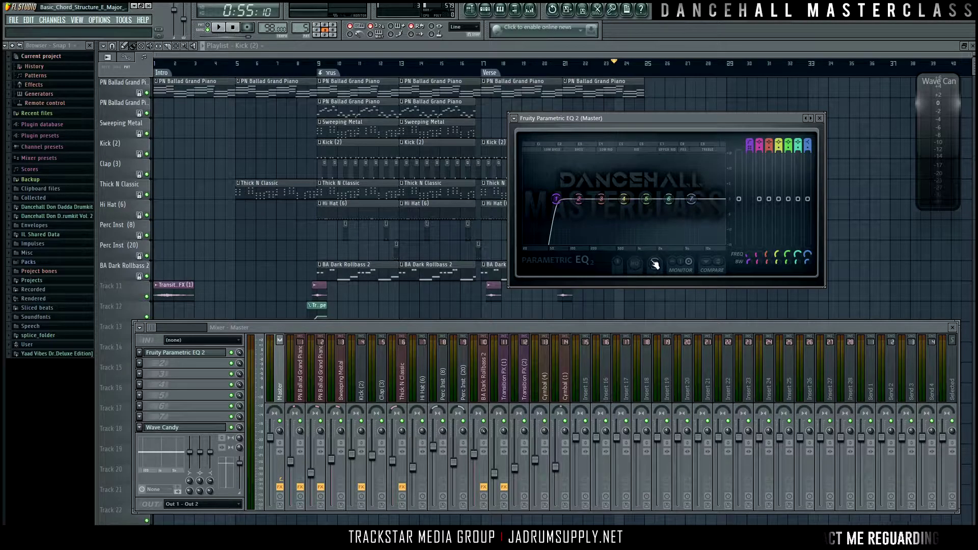
Step: Turn EQ band 7 into a low-pass filter
{"action": "left_click_drag", "start_coordinate": [808, 146], "coordinate": [842, 112]}
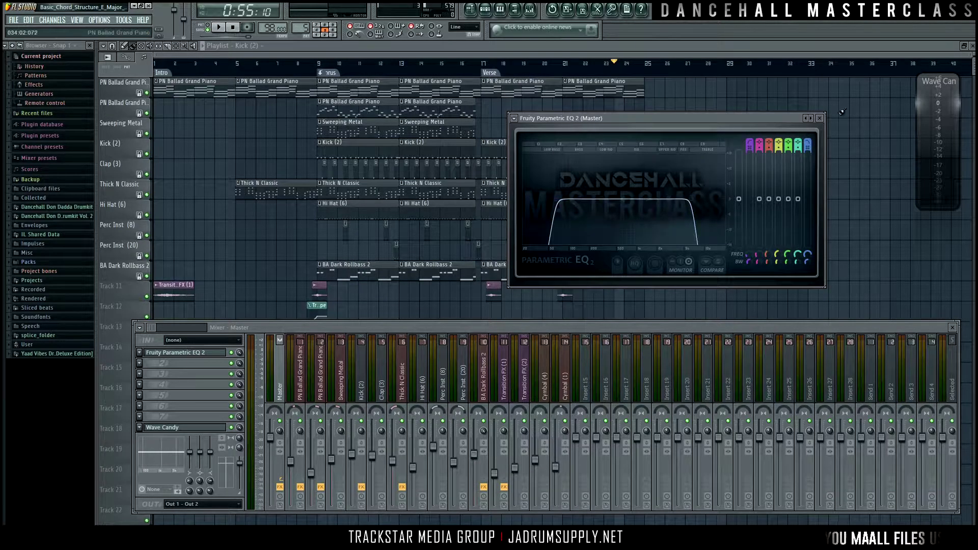
{"action": "right_click", "coordinate": [810, 117]}
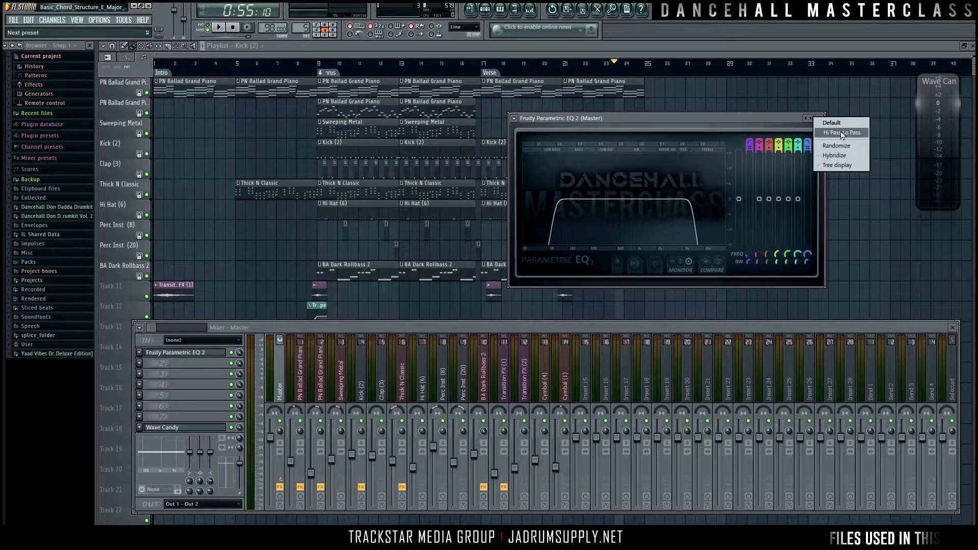
{"action": "left_click", "coordinate": [710, 118]}
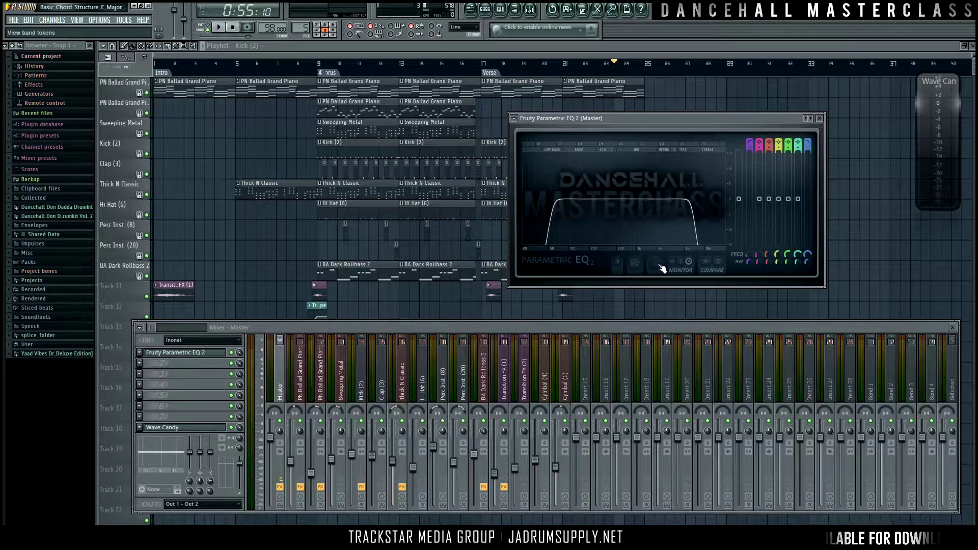
Step: Set the high-pass cutoff to 37 Hz and the low-pass cutoff to about 15686 Hz
{"action": "left_click_drag", "start_coordinate": [553, 198], "coordinate": [542, 199]}
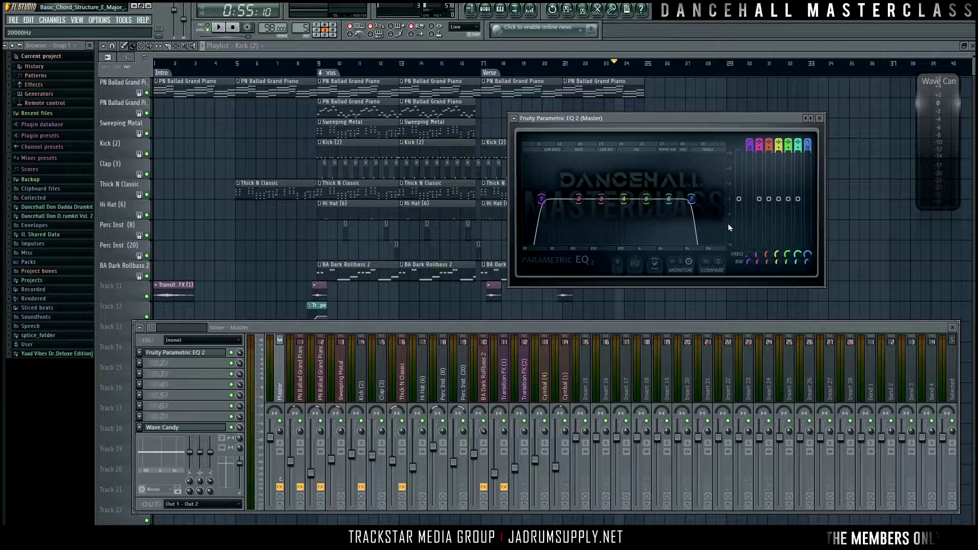
{"action": "left_click_drag", "start_coordinate": [691, 199], "coordinate": [723, 199]}
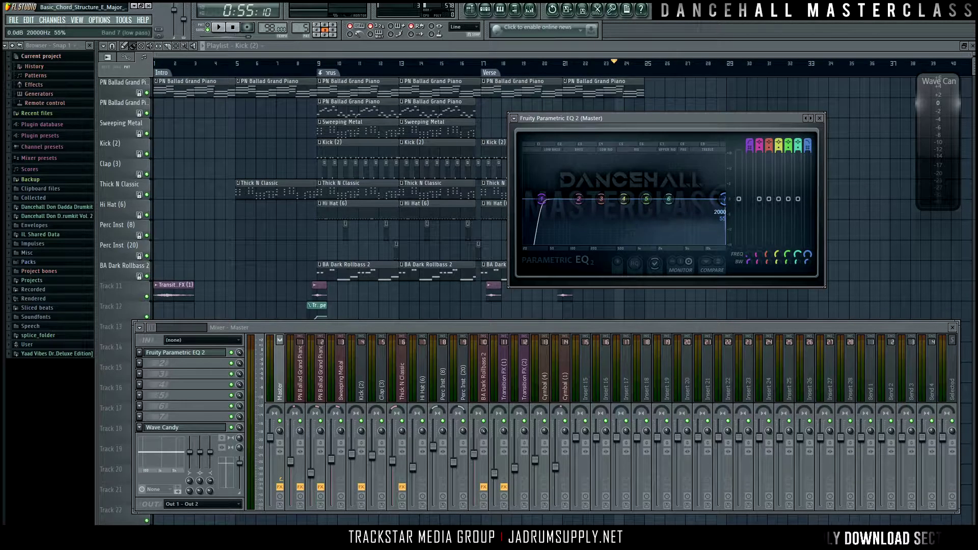
{"action": "mouse_move", "coordinate": [724, 199]}
{"action": "left_mouse_down"}
{"action": "mouse_move", "coordinate": [732, 203]}
{"action": "mouse_move", "coordinate": [724, 203]}
{"action": "left_mouse_up"}
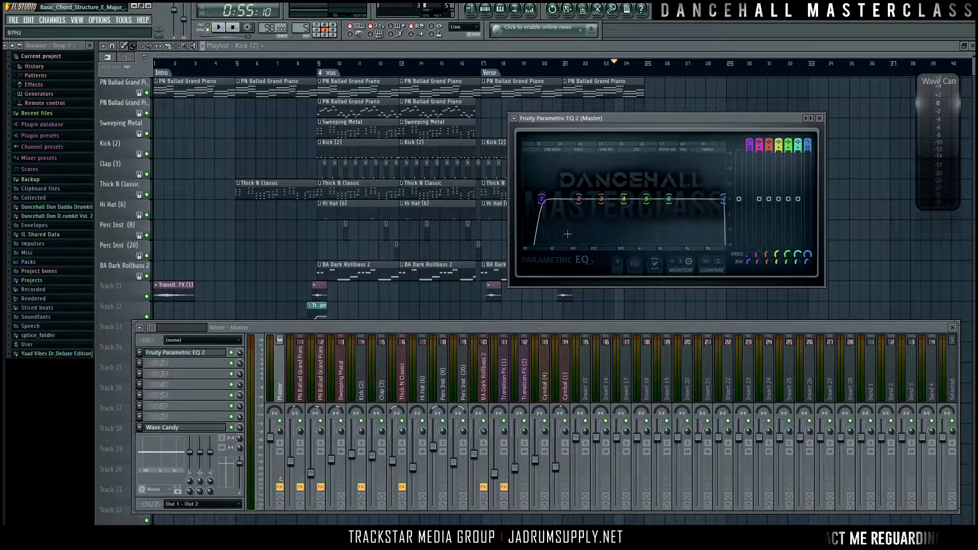
{"action": "left_click_drag", "start_coordinate": [563, 118], "coordinate": [435, 126]}
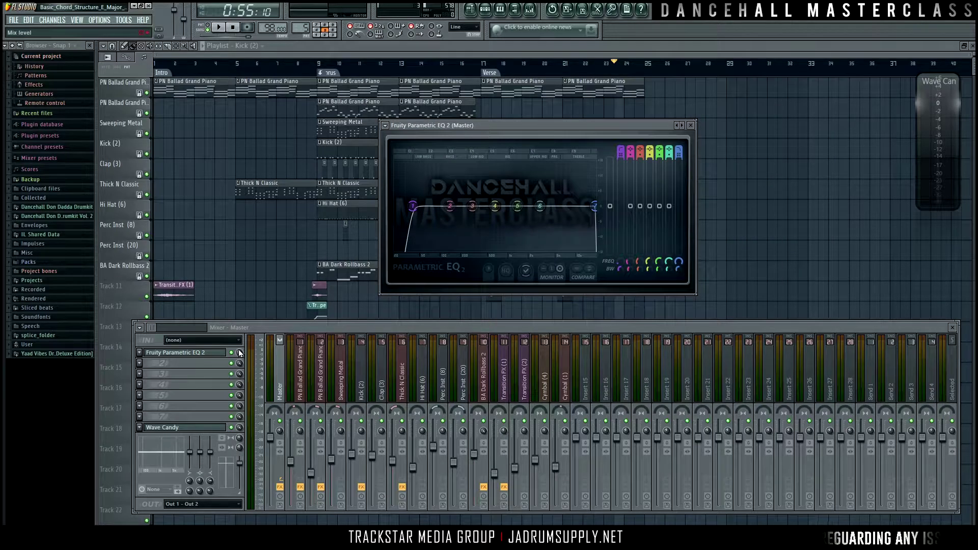
Step: Loop bars 9–17 and play them with the master's Parametric EQ 2 window open
{"action": "key", "text": "F12"}
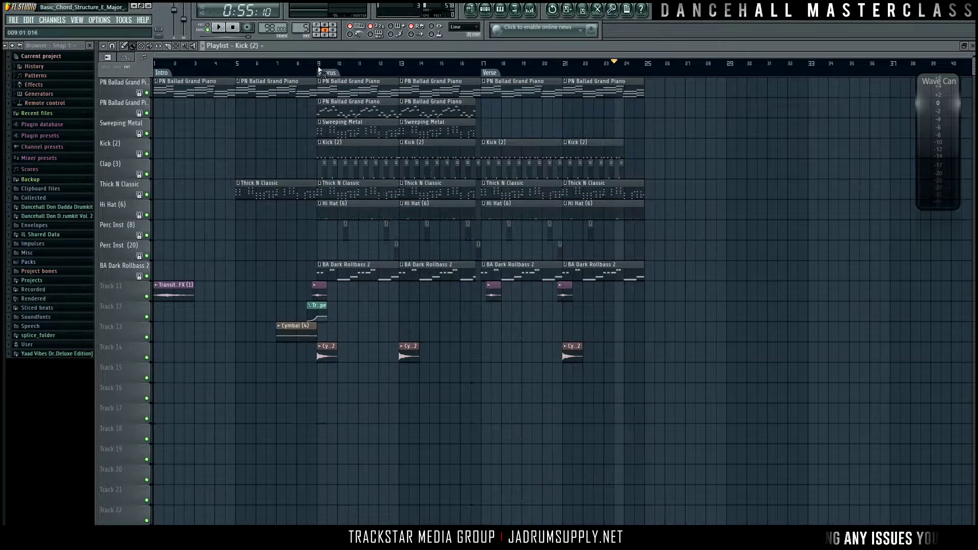
{"action": "left_click_drag", "start_coordinate": [319, 70], "coordinate": [481, 70]}
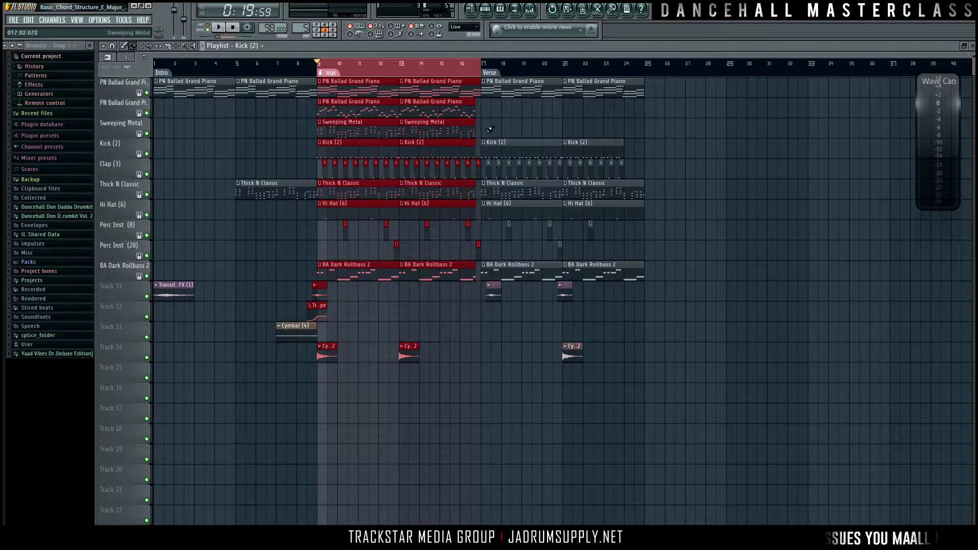
{"action": "key", "text": "F9"}
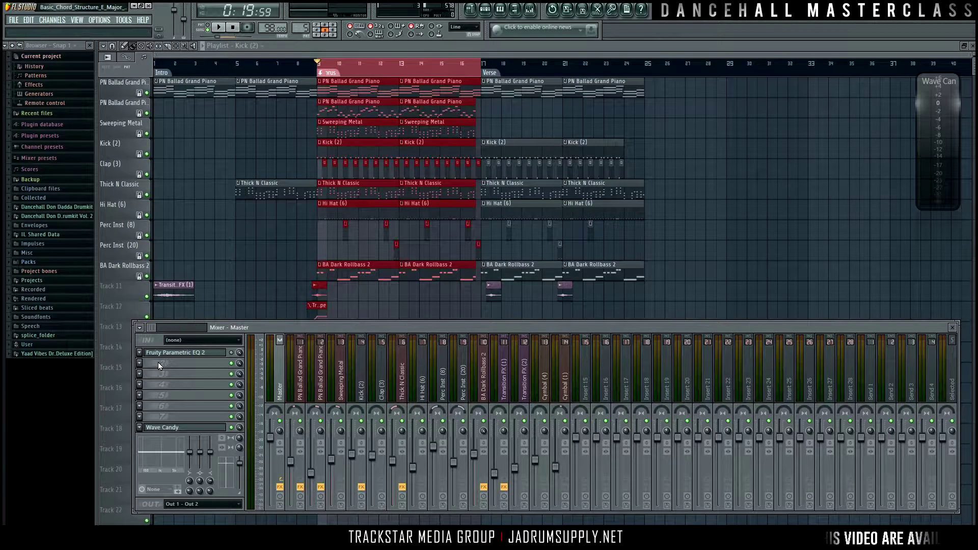
{"action": "left_click", "coordinate": [210, 355]}
{"action": "left_click_drag", "start_coordinate": [540, 128], "coordinate": [663, 130]}
{"action": "key", "text": "space"}
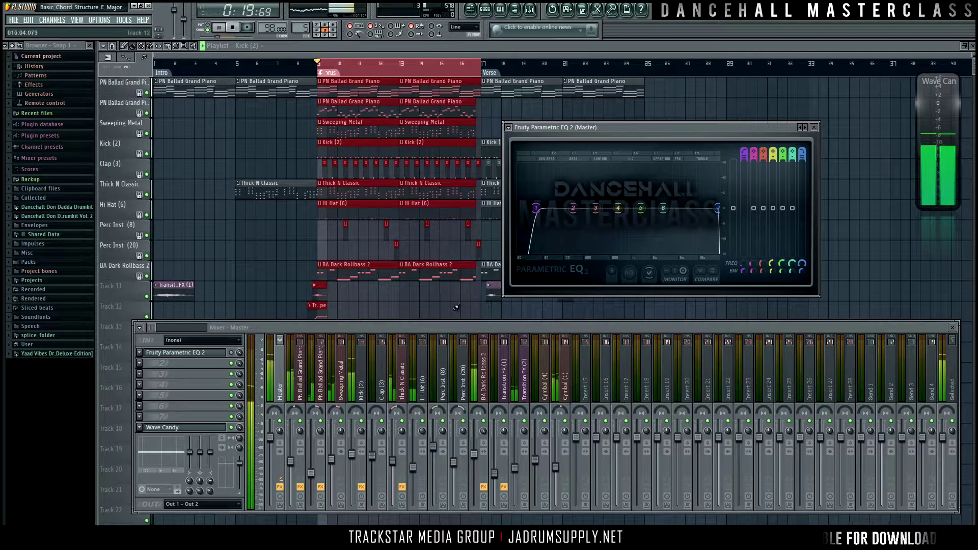
Step: Bypass the master EQ to A/B it, stop playback, then restart the loop
{"action": "left_click", "coordinate": [232, 353]}
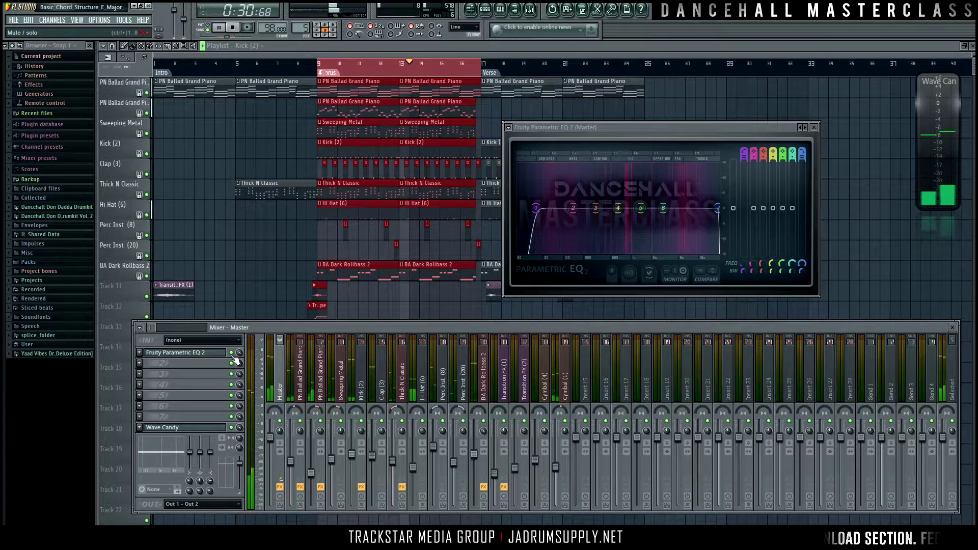
{"action": "key", "text": "space"}
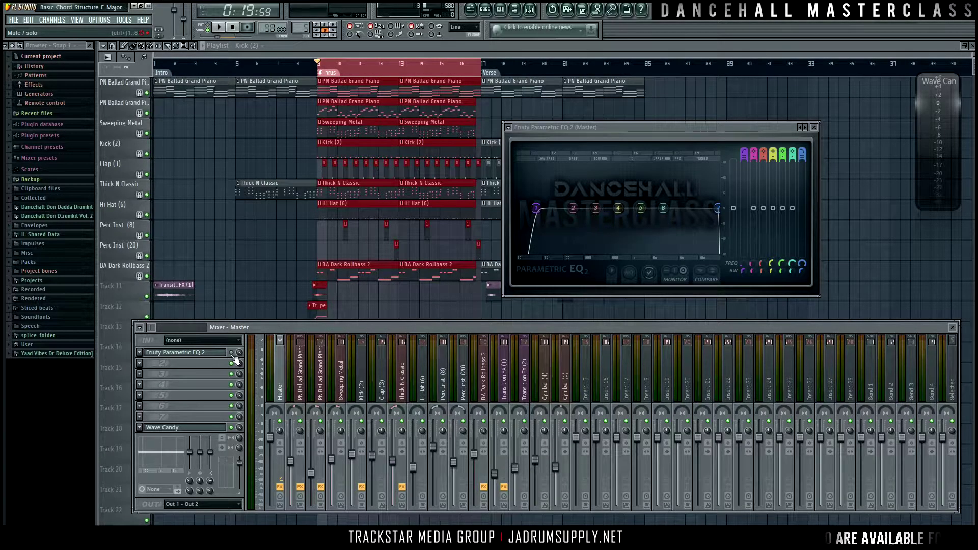
{"action": "key", "text": "space"}
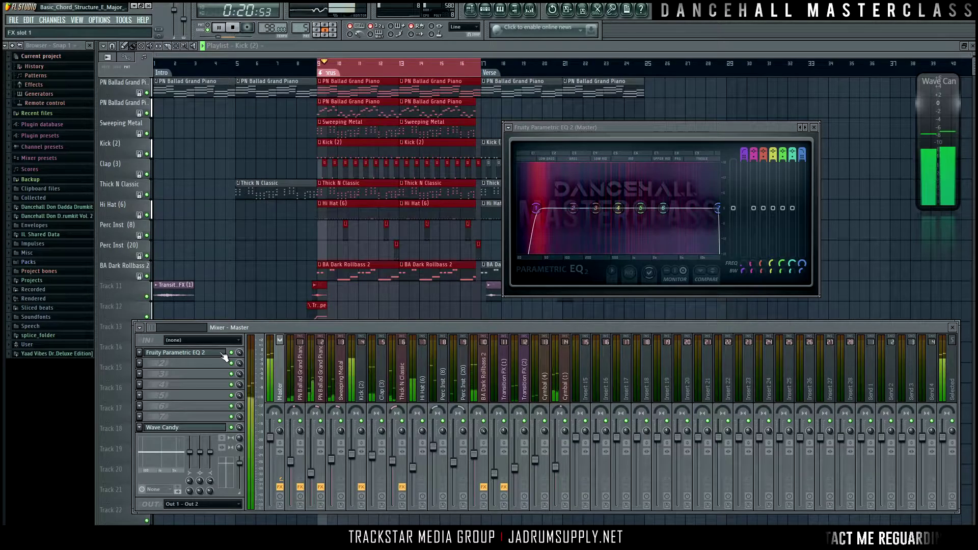
{"action": "key", "text": "space"}
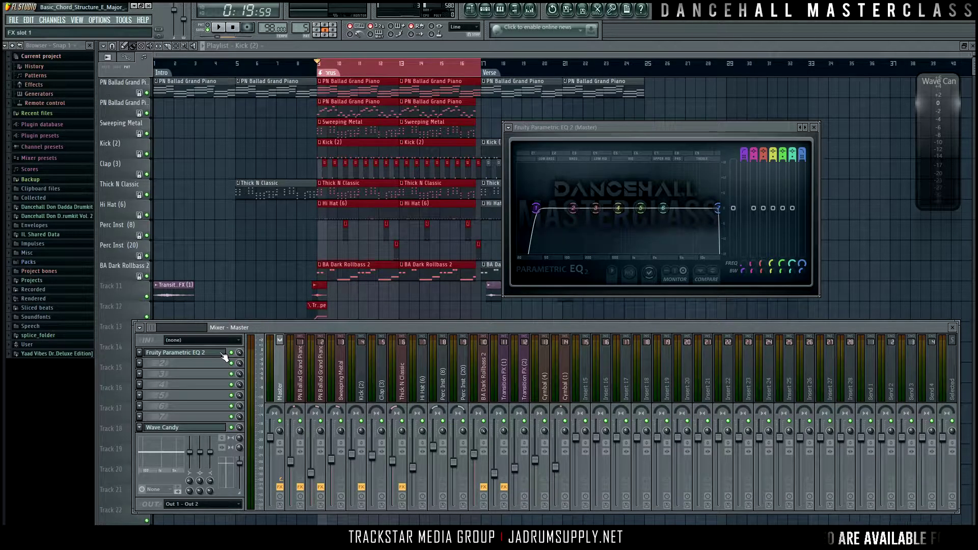
Step: Load DD Compressor into the master track's second effect slot
{"action": "left_click", "coordinate": [155, 364]}
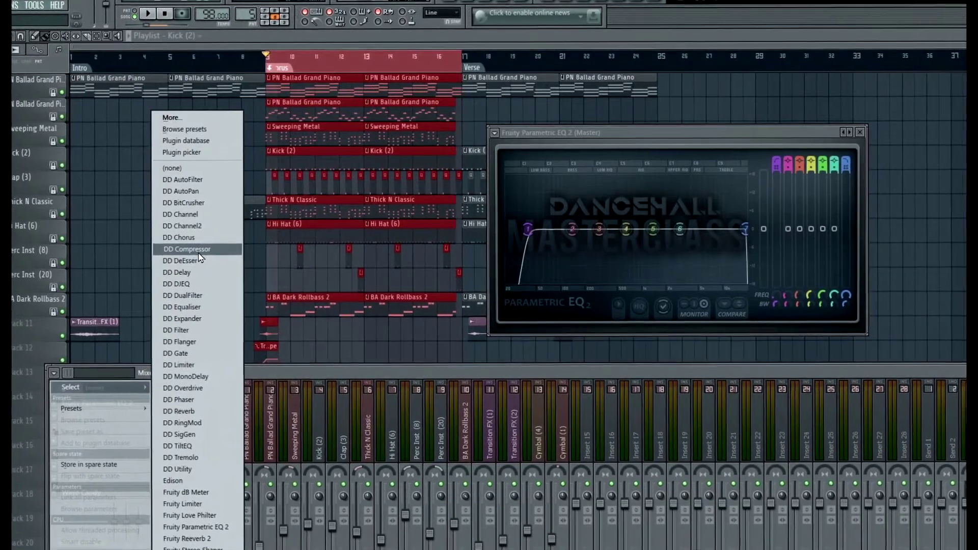
{"action": "left_click", "coordinate": [202, 249]}
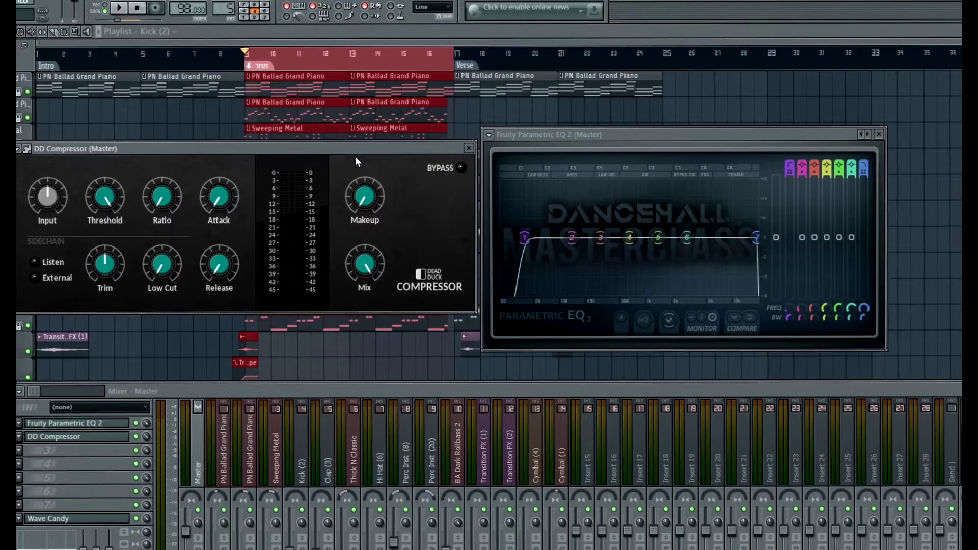
Step: Close the Parametric EQ 2 window and set DD Compressor's Mix to 62%
{"action": "left_click_drag", "start_coordinate": [354, 151], "coordinate": [739, 198]}
{"action": "left_click_drag", "start_coordinate": [709, 138], "coordinate": [135, 28]}
{"action": "left_click_drag", "start_coordinate": [511, 200], "coordinate": [365, 155]}
{"action": "left_click", "coordinate": [326, 23]}
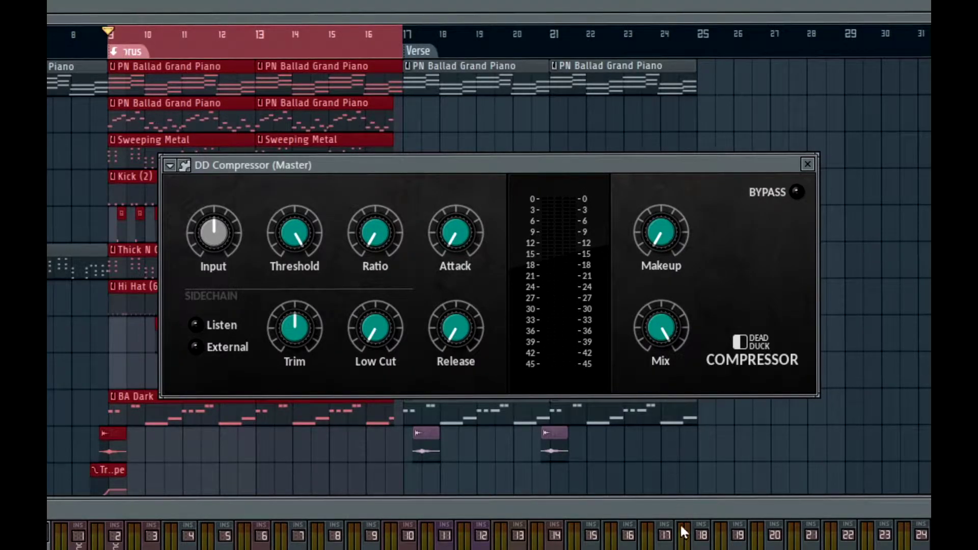
{"action": "left_click_drag", "start_coordinate": [661, 327], "coordinate": [686, 140]}
{"action": "left_click_drag", "start_coordinate": [449, 161], "coordinate": [417, 149]}
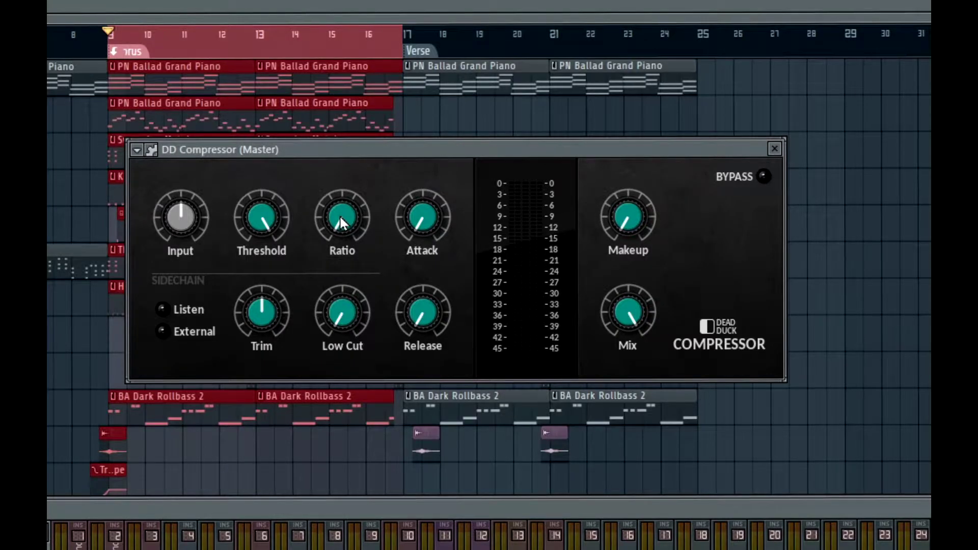
Step: Set the compressor ratio to 2.2:1 and lower the threshold to about -8.4 dB during playback
{"action": "mouse_move", "coordinate": [340, 214]}
{"action": "left_mouse_down"}
{"action": "mouse_move", "coordinate": [340, 186]}
{"action": "mouse_move", "coordinate": [351, 226]}
{"action": "mouse_move", "coordinate": [340, 205]}
{"action": "left_mouse_up"}
{"action": "left_click_drag", "start_coordinate": [393, 149], "coordinate": [360, 155]}
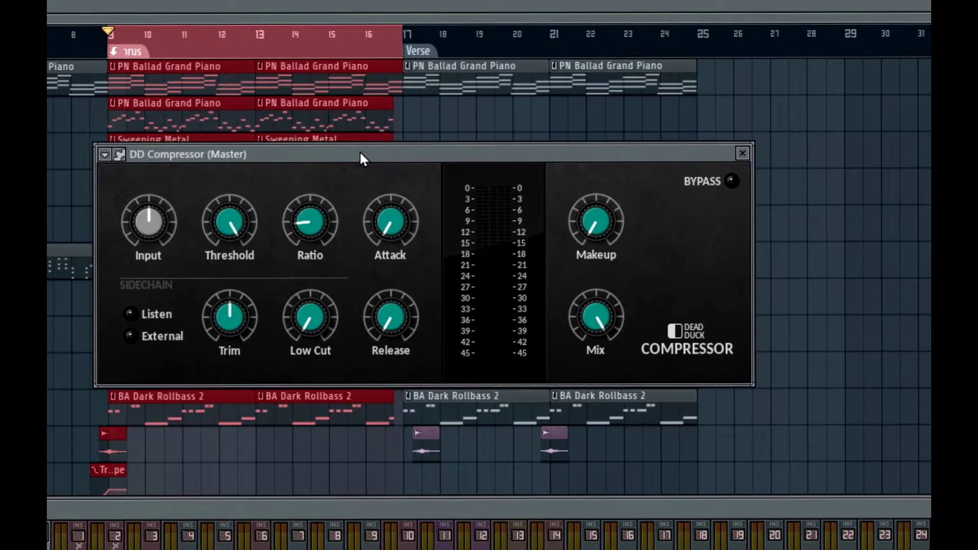
{"action": "key", "text": "space"}
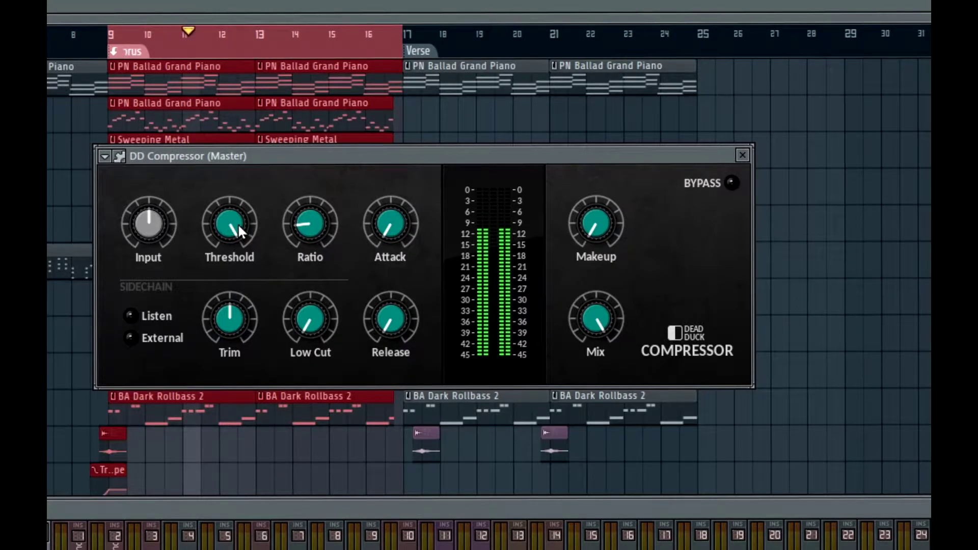
{"action": "left_click_drag", "start_coordinate": [237, 224], "coordinate": [243, 288]}
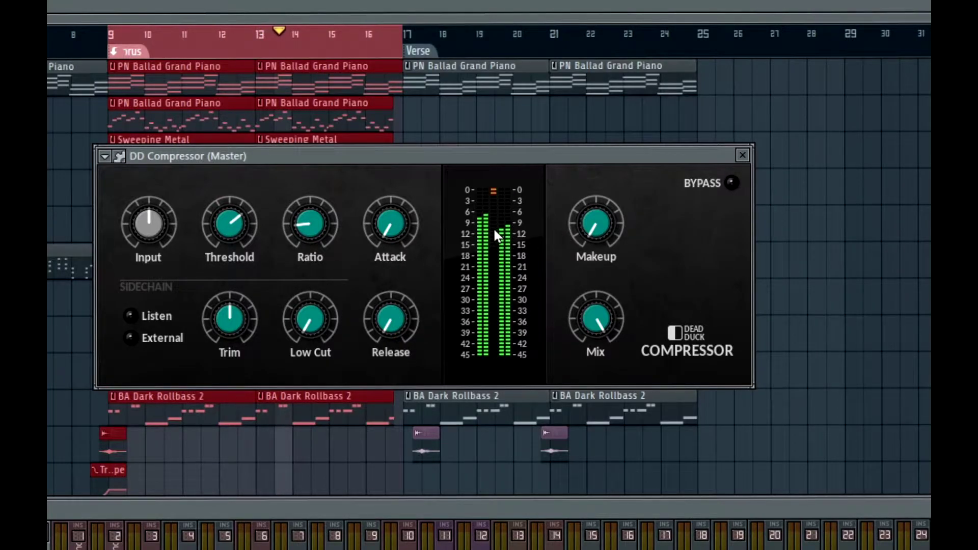
{"action": "left_click_drag", "start_coordinate": [500, 150], "coordinate": [479, 171]}
{"action": "key", "text": "space"}
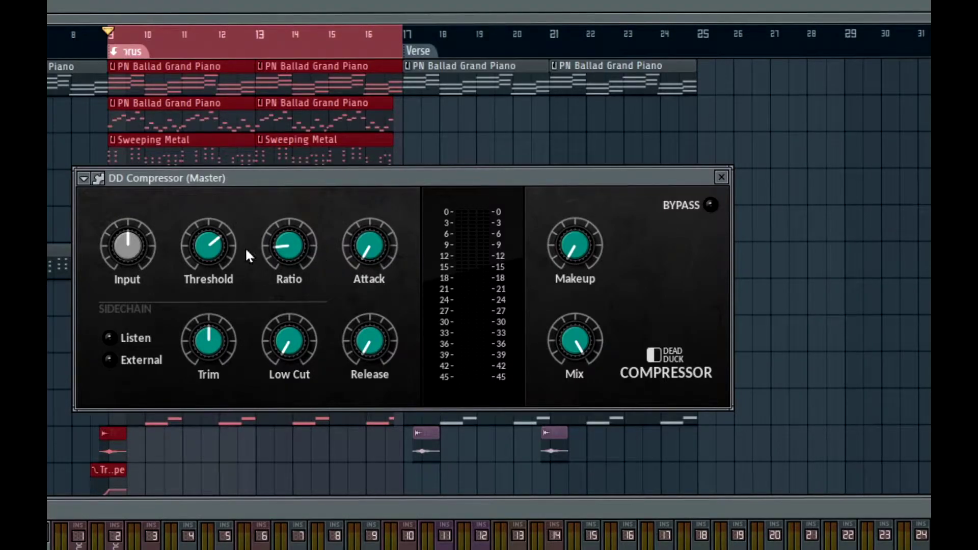
Step: Try compressor threshold values between -22.8 dB and -12.6 dB, settling briefly at -13.4 dB
{"action": "left_click_drag", "start_coordinate": [242, 176], "coordinate": [201, 182]}
{"action": "left_click_drag", "start_coordinate": [173, 249], "coordinate": [172, 292]}
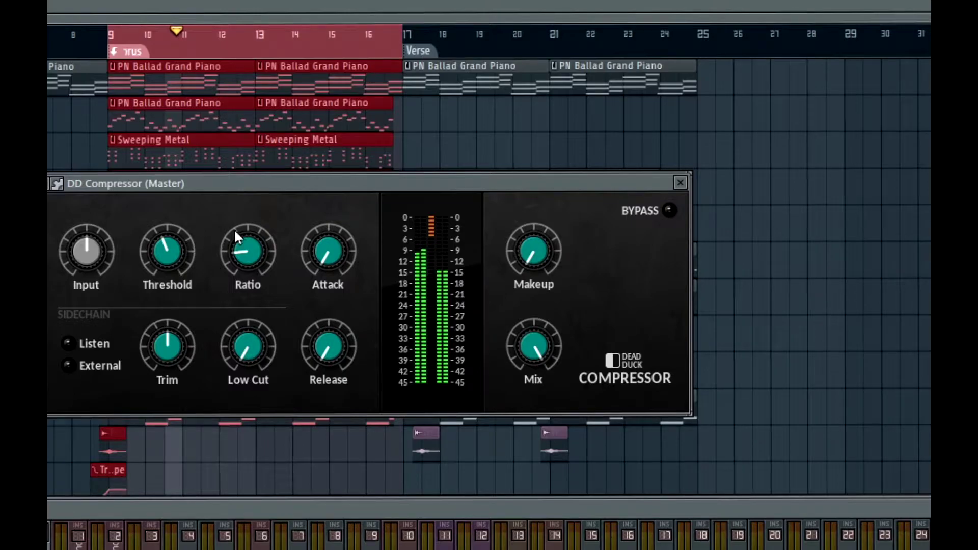
{"action": "left_click_drag", "start_coordinate": [310, 183], "coordinate": [315, 193]}
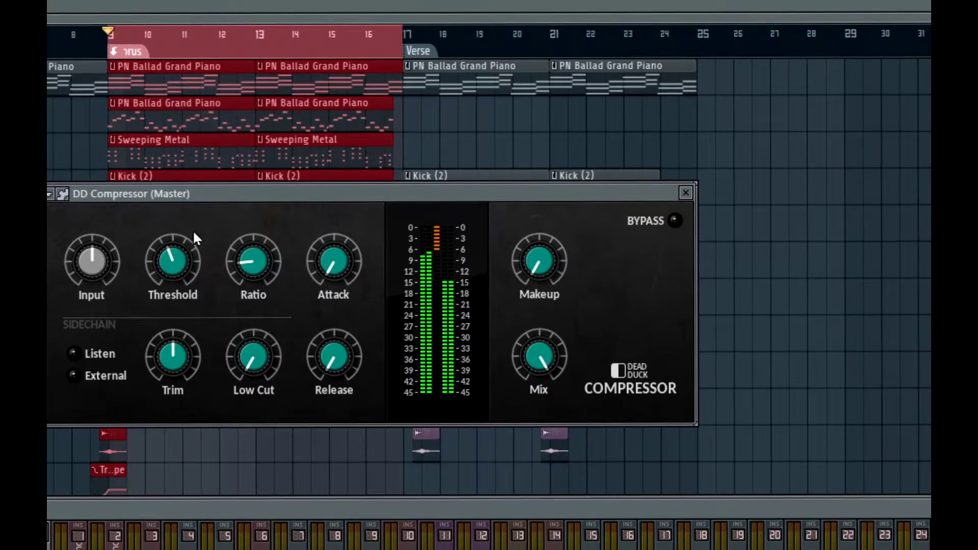
{"action": "left_click_drag", "start_coordinate": [170, 250], "coordinate": [173, 218]}
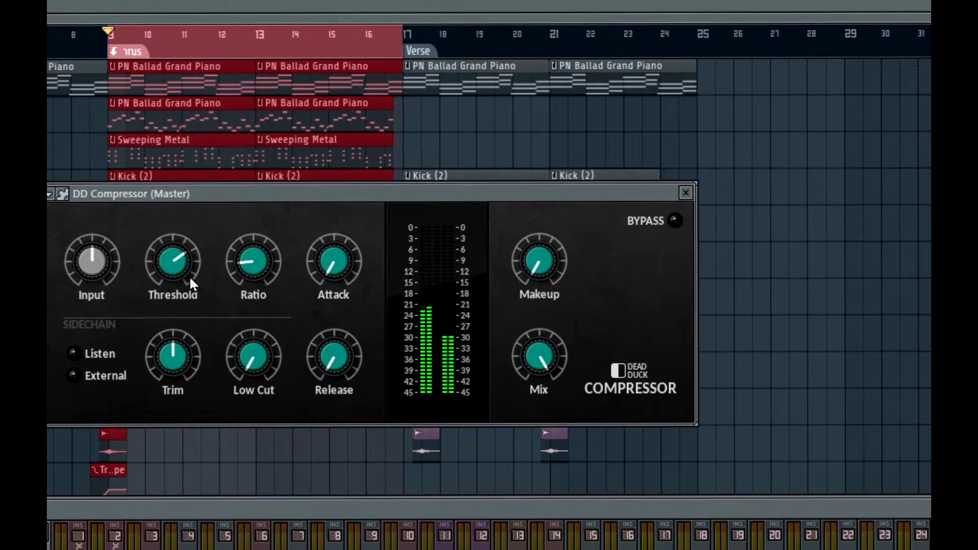
{"action": "left_click_drag", "start_coordinate": [187, 194], "coordinate": [137, 193]}
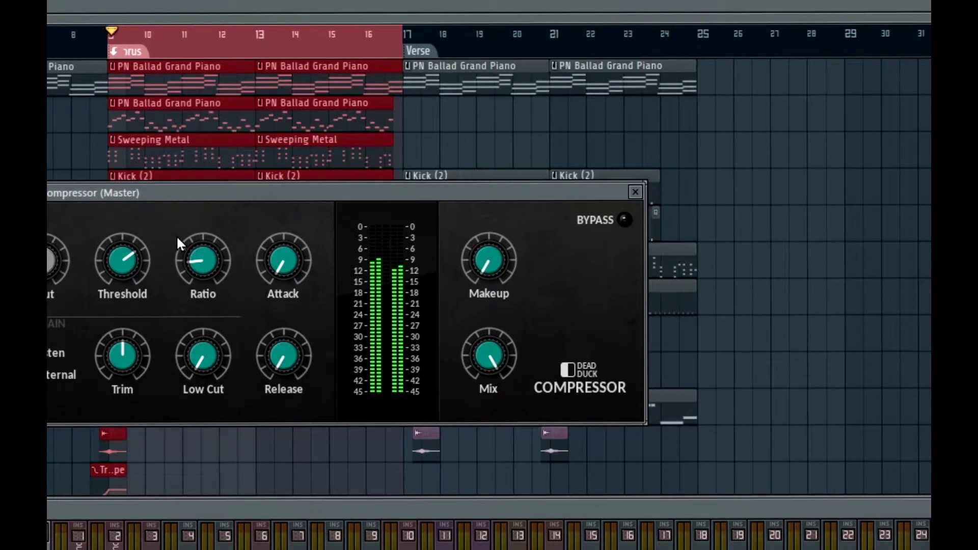
{"action": "left_click_drag", "start_coordinate": [122, 260], "coordinate": [124, 258]}
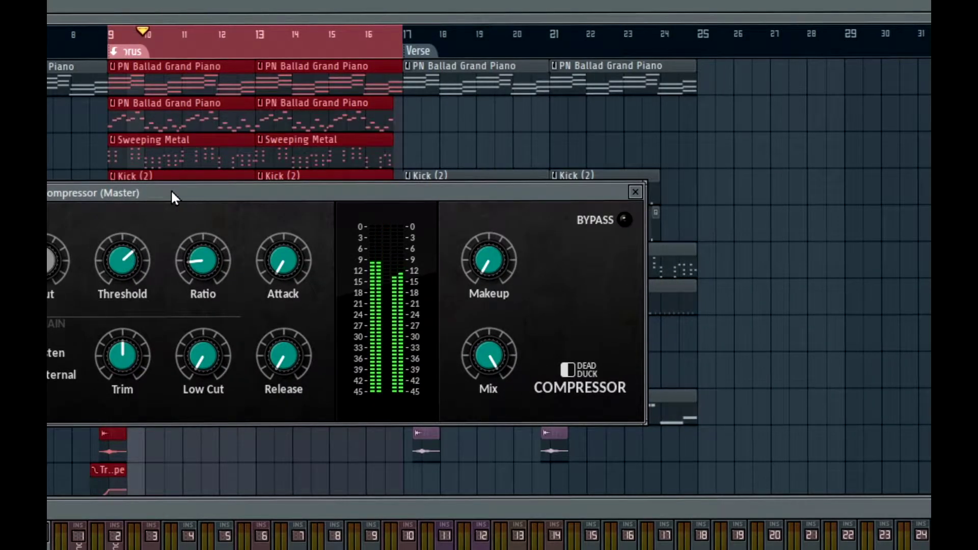
{"action": "left_click_drag", "start_coordinate": [170, 192], "coordinate": [155, 190]}
Step: Lengthen the attack to about 120 ms and lower the threshold to about -23.2 dB
{"action": "left_click_drag", "start_coordinate": [270, 265], "coordinate": [287, 155]}
{"action": "left_click_drag", "start_coordinate": [280, 191], "coordinate": [358, 185]}
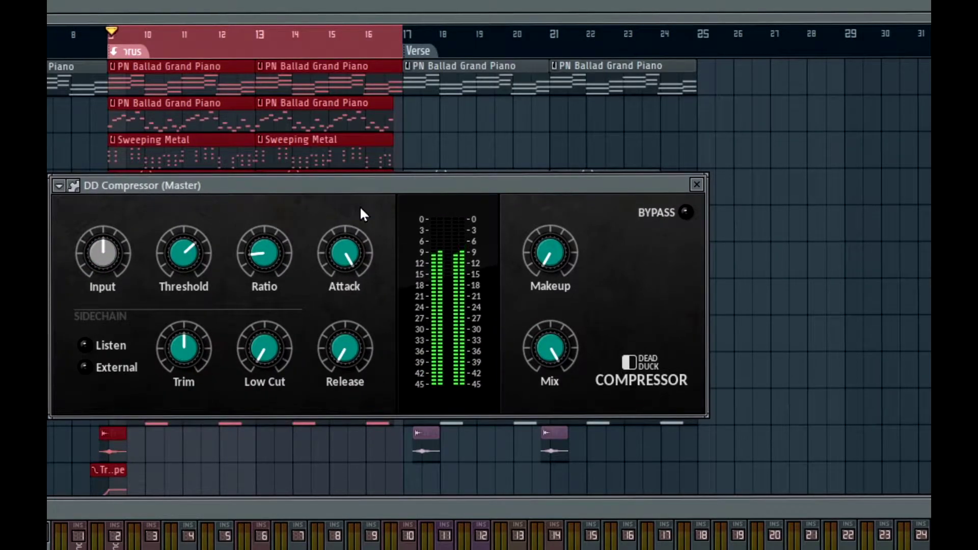
{"action": "left_click_drag", "start_coordinate": [192, 248], "coordinate": [212, 336]}
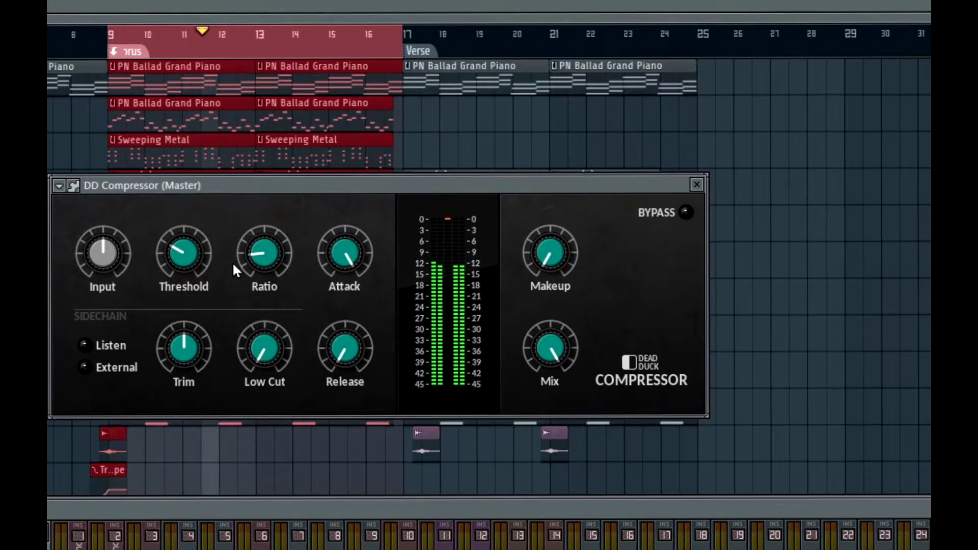
{"action": "left_click_drag", "start_coordinate": [261, 185], "coordinate": [215, 219]}
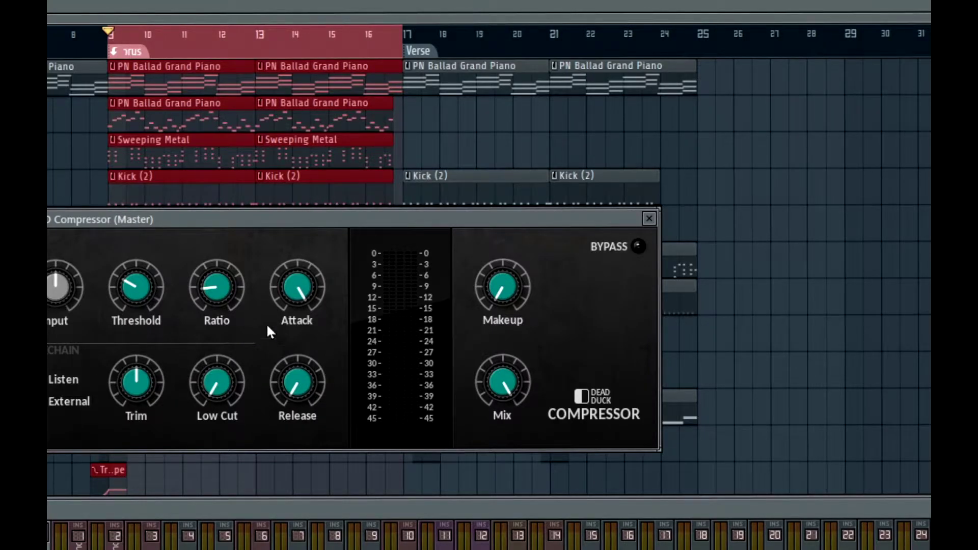
{"action": "left_click_drag", "start_coordinate": [295, 289], "coordinate": [294, 328]}
Step: Set the compressor attack to 30.0 ms and release to 50.0 ms
{"action": "left_click_drag", "start_coordinate": [309, 277], "coordinate": [321, 377]}
{"action": "left_click_drag", "start_coordinate": [299, 295], "coordinate": [298, 305]}
{"action": "left_click_drag", "start_coordinate": [307, 390], "coordinate": [333, 463]}
{"action": "left_click_drag", "start_coordinate": [313, 393], "coordinate": [314, 391]}
Step: During playback, sweep the compressor release up near maximum and back down
{"action": "left_click_drag", "start_coordinate": [188, 223], "coordinate": [188, 181]}
{"action": "key", "text": "space"}
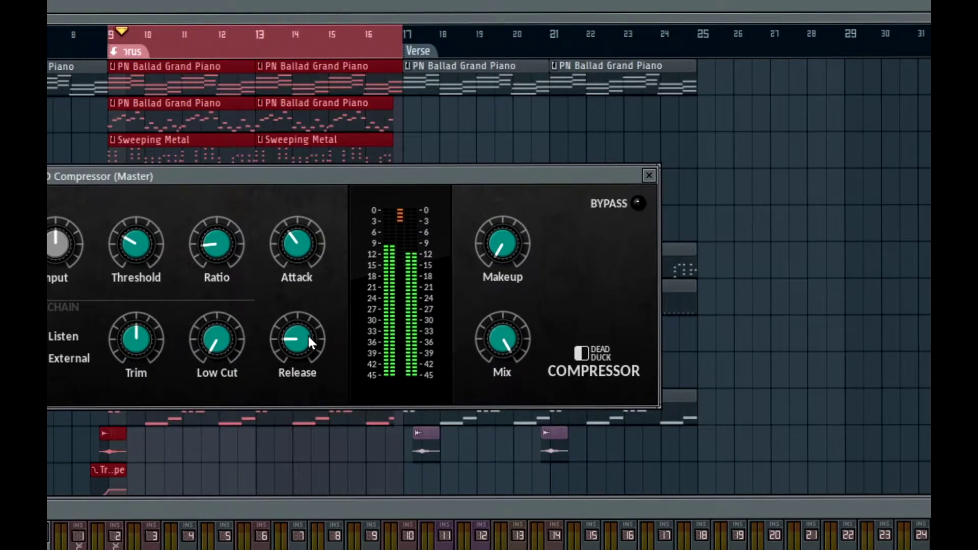
{"action": "left_click_drag", "start_coordinate": [312, 342], "coordinate": [421, 153]}
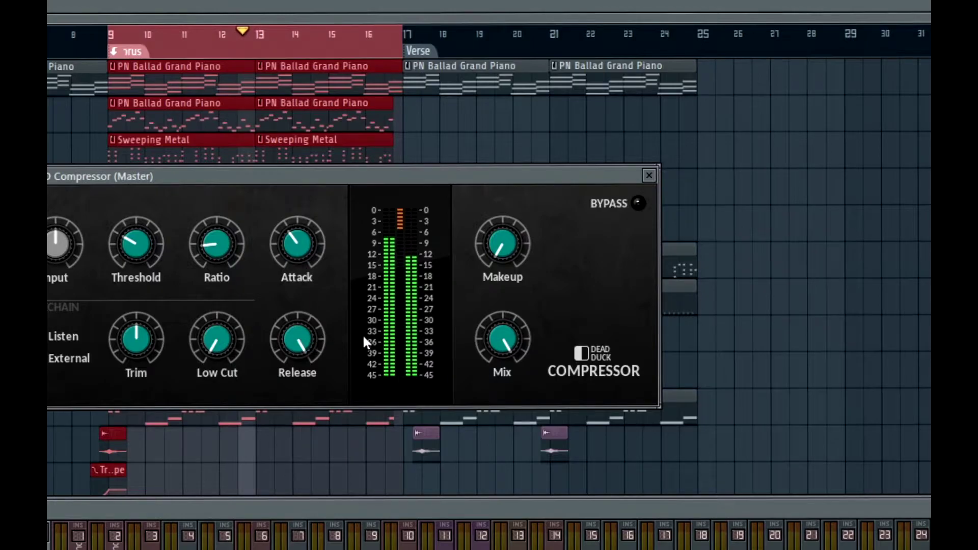
{"action": "left_click_drag", "start_coordinate": [310, 345], "coordinate": [329, 532]}
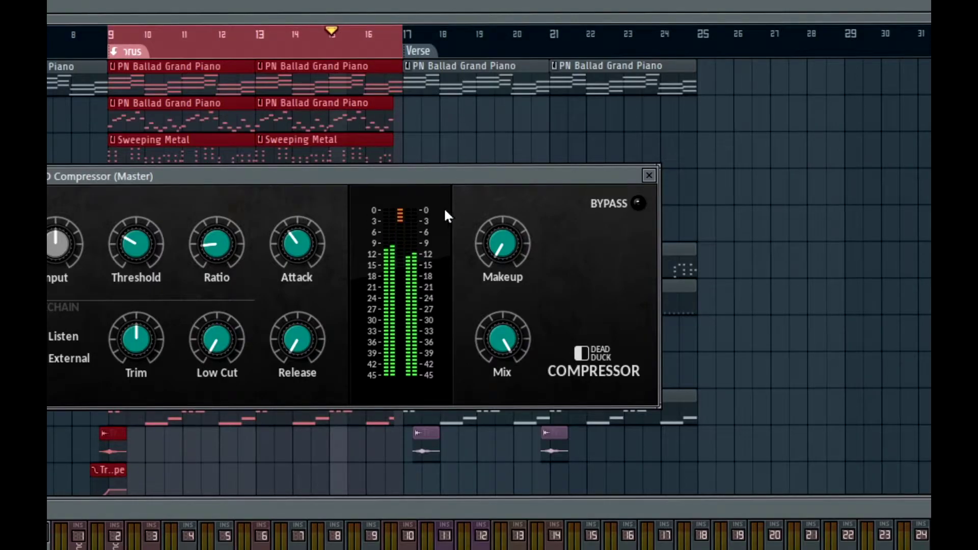
{"action": "left_click_drag", "start_coordinate": [393, 173], "coordinate": [442, 169]}
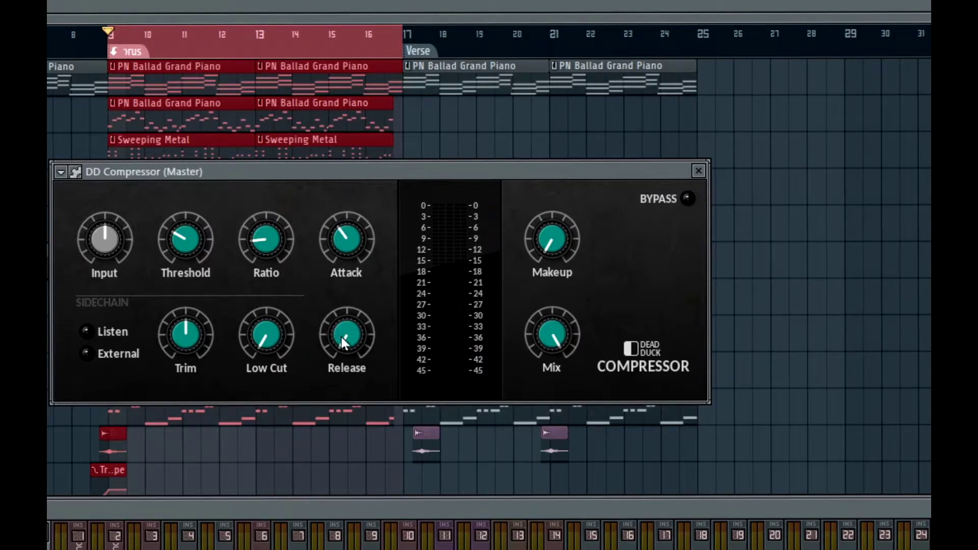
Step: Briefly play and stop the loop to audition the master bus
{"action": "mouse_move", "coordinate": [358, 379]}
{"action": "left_click_drag", "start_coordinate": [467, 166], "coordinate": [461, 176]}
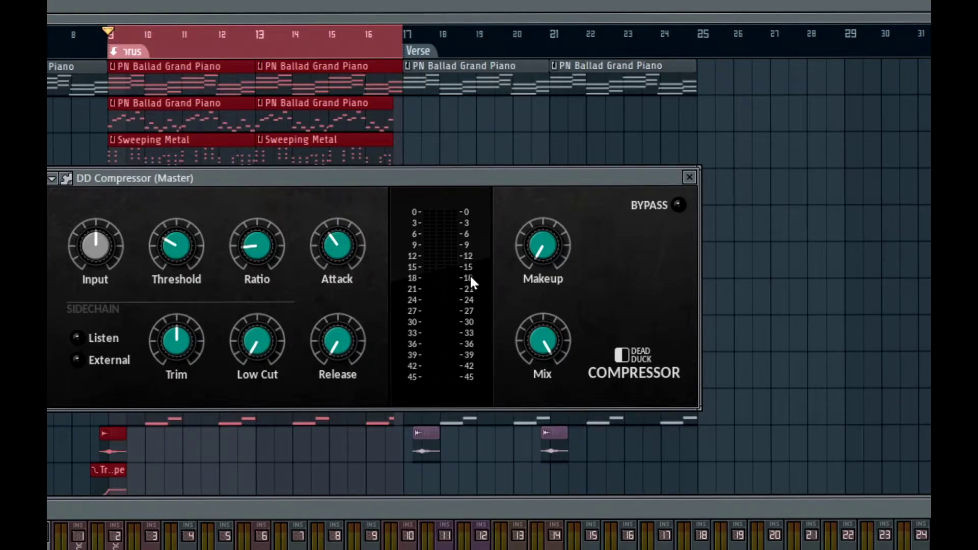
{"action": "key", "text": "space"}
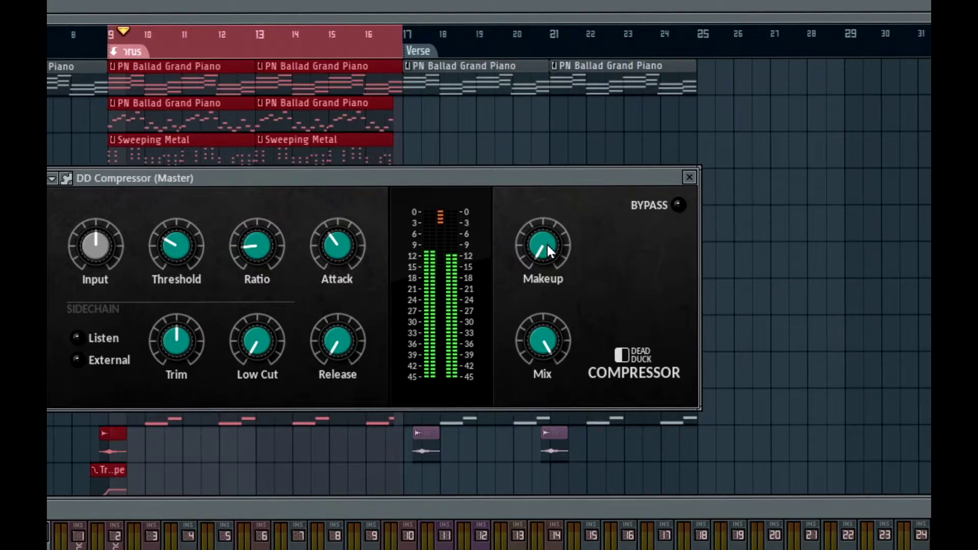
{"action": "key", "text": "space"}
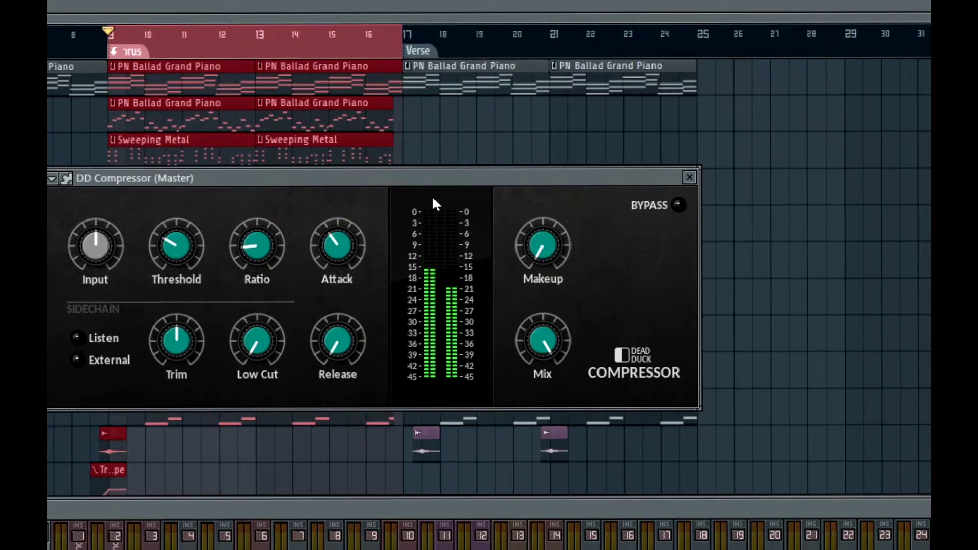
Step: Adjust the compressor threshold from about -24.6 dB to exactly -23.0 dB
{"action": "left_click_drag", "start_coordinate": [440, 185], "coordinate": [436, 189]}
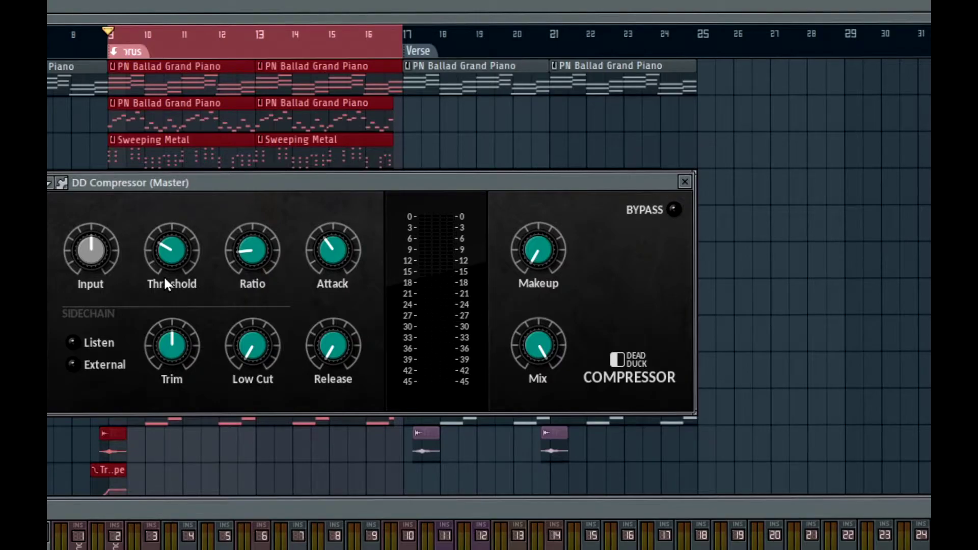
{"action": "left_click_drag", "start_coordinate": [165, 247], "coordinate": [168, 212]}
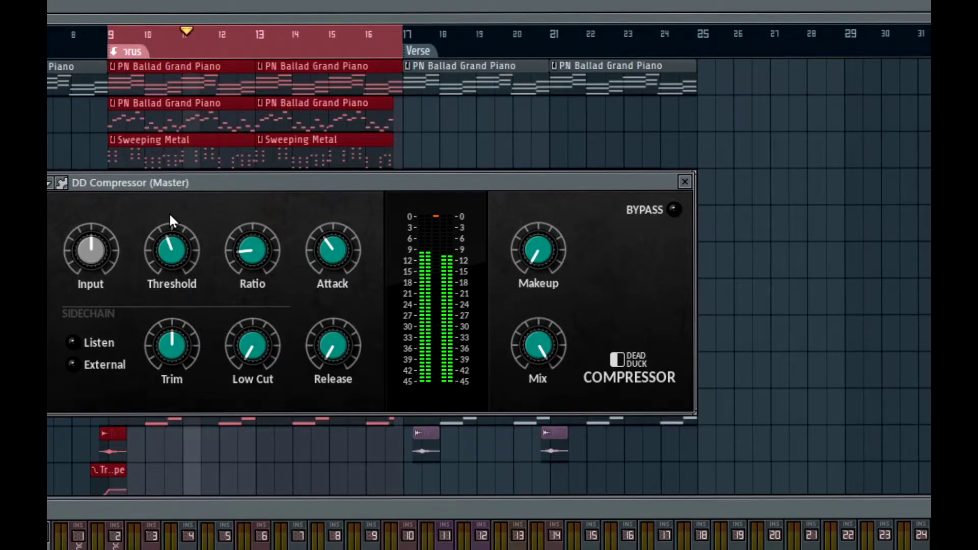
{"action": "left_click", "coordinate": [170, 252]}
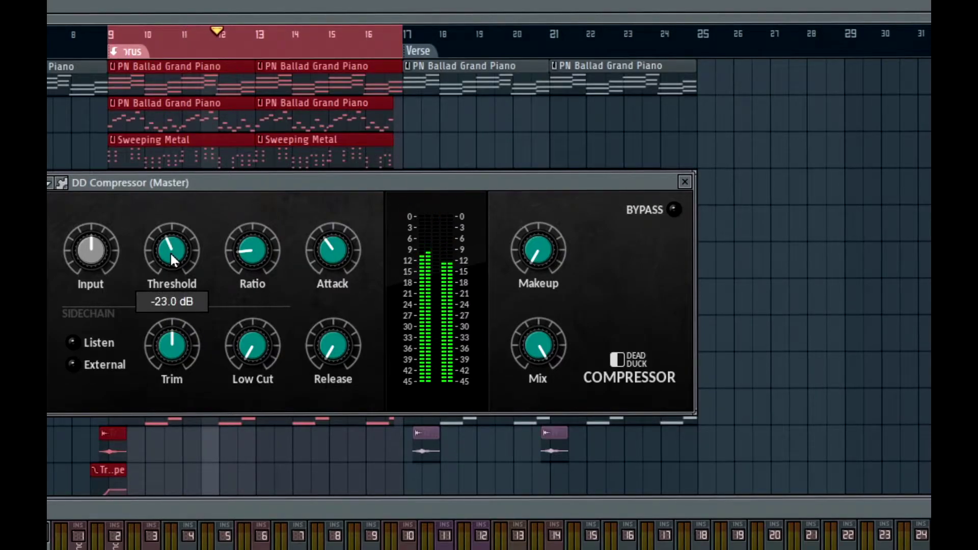
{"action": "left_click_drag", "start_coordinate": [170, 257], "coordinate": [171, 259]}
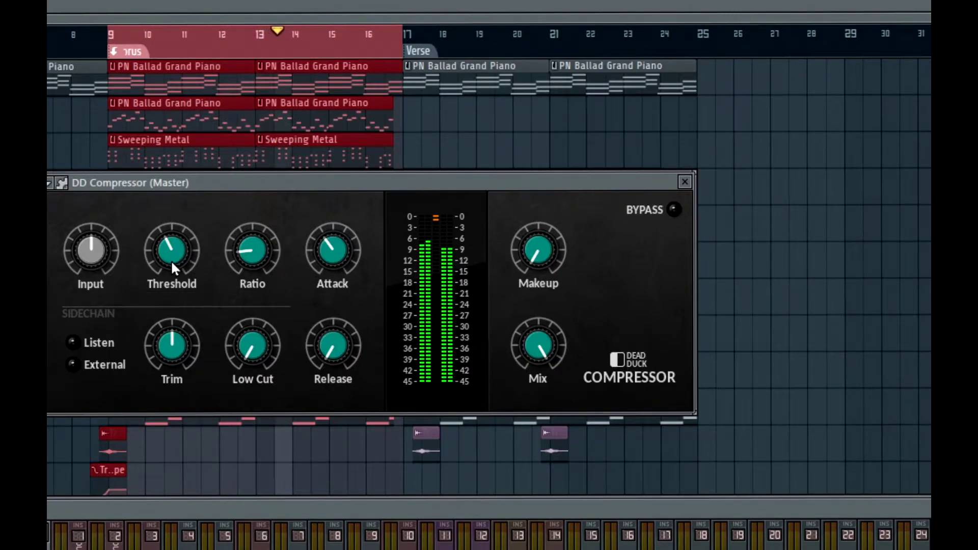
{"action": "left_click_drag", "start_coordinate": [438, 184], "coordinate": [558, 196]}
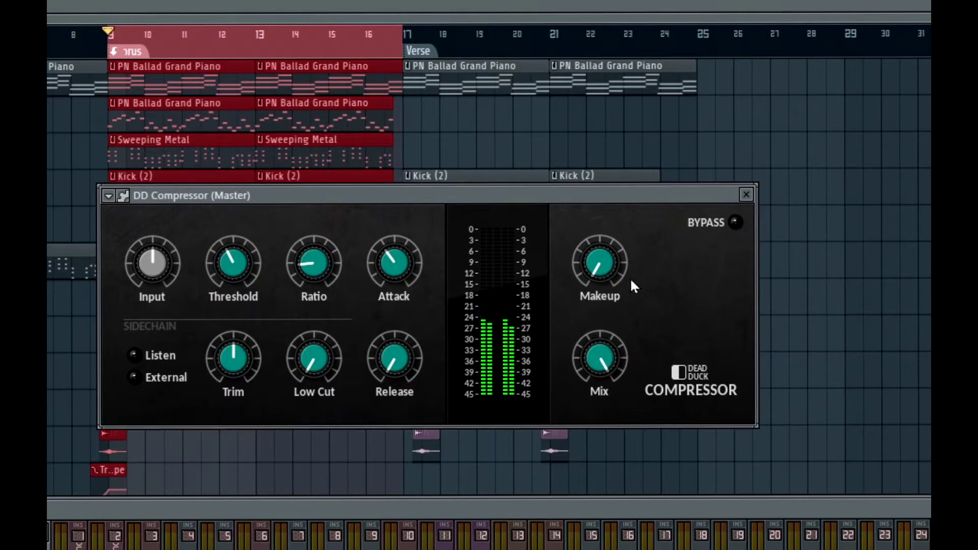
Step: Set the DD Compressor makeup gain to about 1.8 dB and restart the loop from bar 9
{"action": "mouse_move", "coordinate": [598, 272]}
{"action": "left_mouse_down"}
{"action": "mouse_move", "coordinate": [588, 270]}
{"action": "mouse_move", "coordinate": [598, 261]}
{"action": "left_mouse_up"}
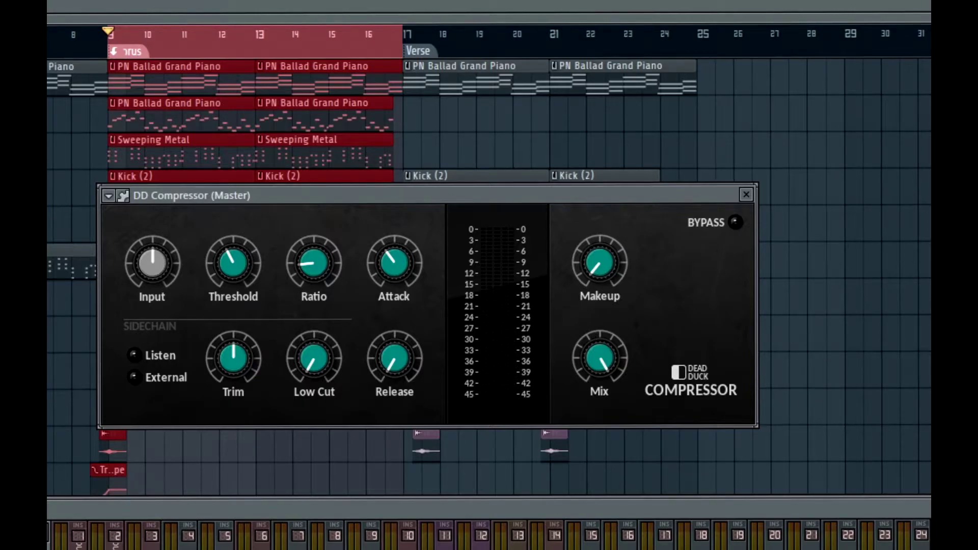
{"action": "left_click_drag", "start_coordinate": [486, 195], "coordinate": [462, 113]}
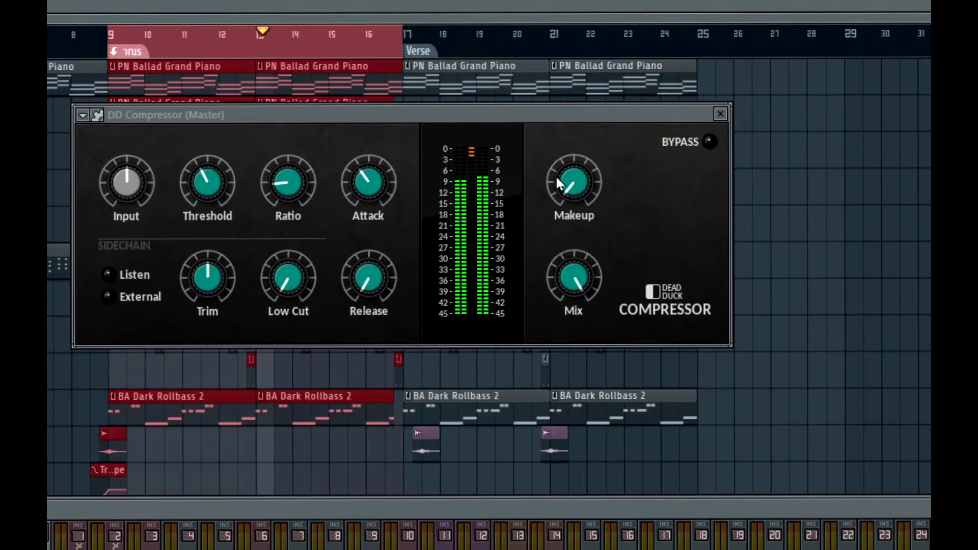
{"action": "left_click_drag", "start_coordinate": [558, 179], "coordinate": [578, 188]}
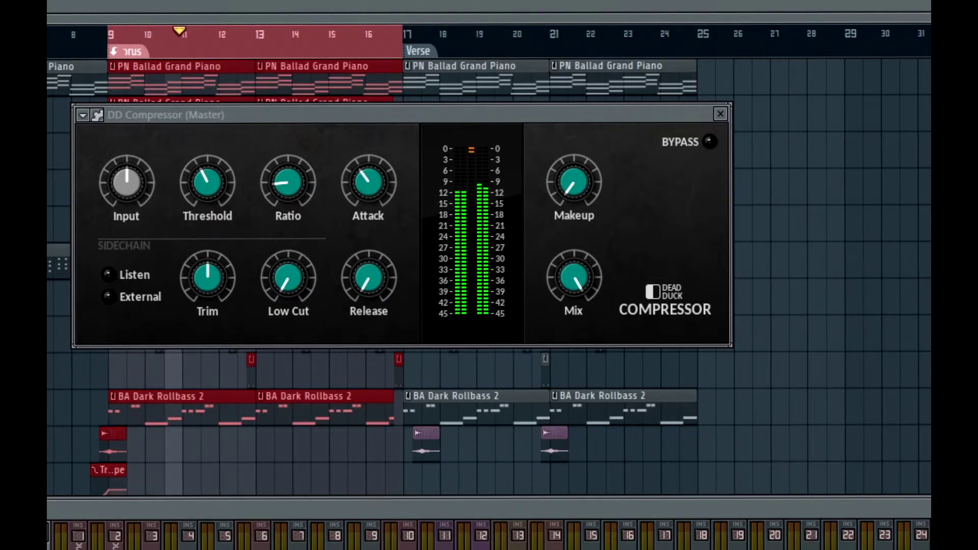
{"action": "key", "text": "space"}
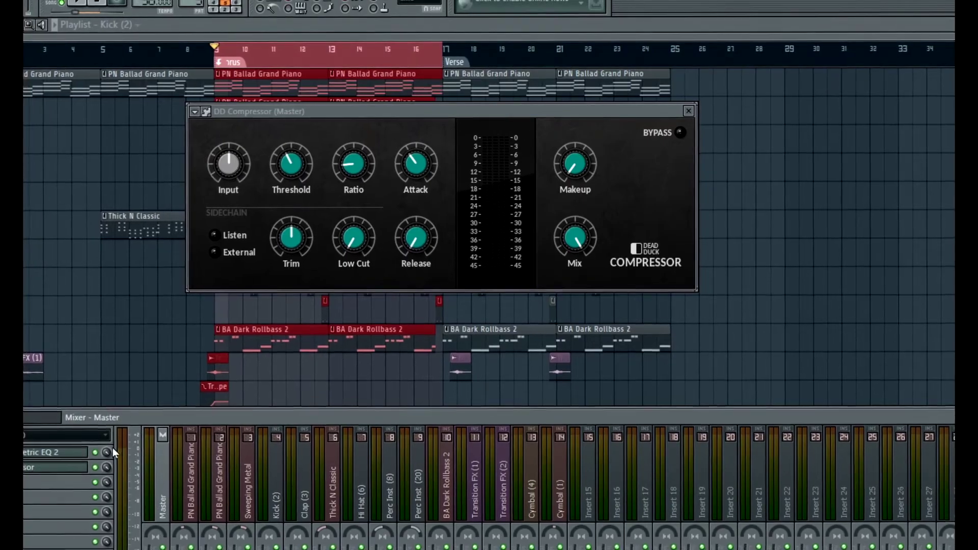
Step: Open the plugin list on the Master's empty third insert slot to add DD Overdrive
{"action": "left_click", "coordinate": [30, 452]}
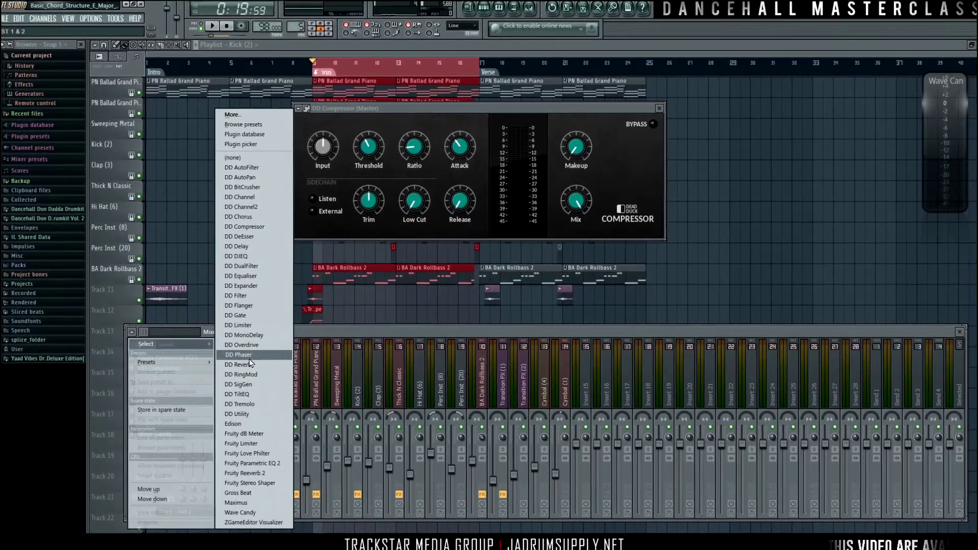
Step: Load DD Overdrive onto the master chain and close the DD Compressor window
{"action": "left_click", "coordinate": [241, 345]}
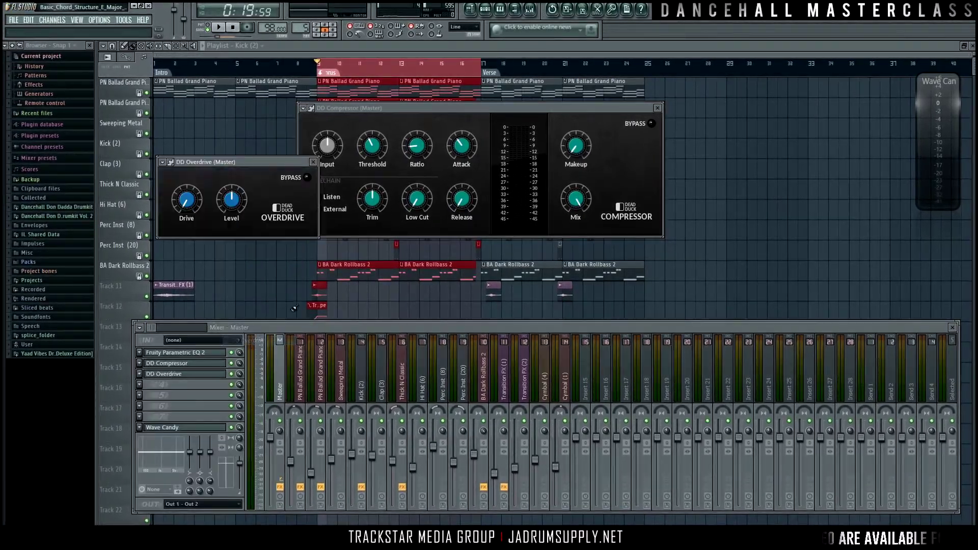
{"action": "left_click_drag", "start_coordinate": [256, 162], "coordinate": [694, 163]}
{"action": "left_click_drag", "start_coordinate": [579, 111], "coordinate": [440, 102]}
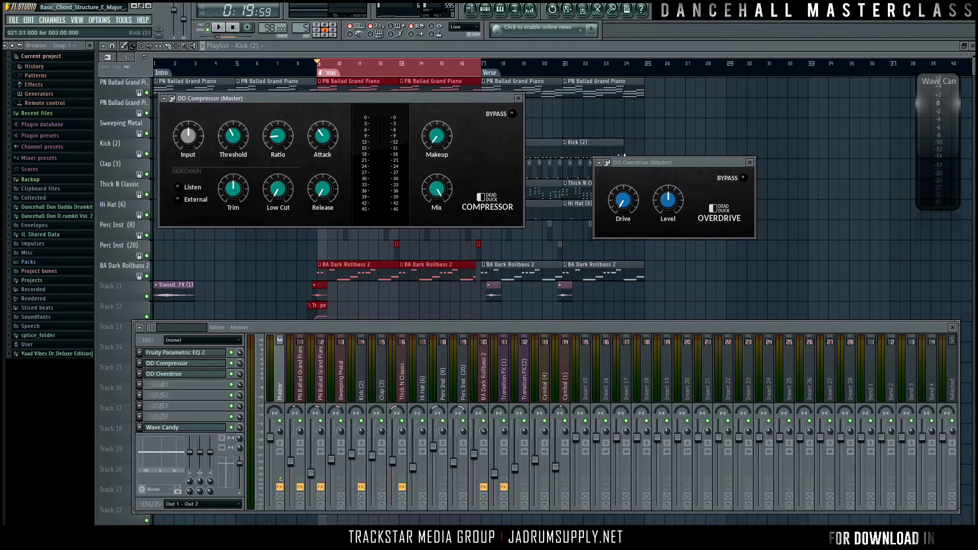
{"action": "left_click_drag", "start_coordinate": [640, 162], "coordinate": [580, 137]}
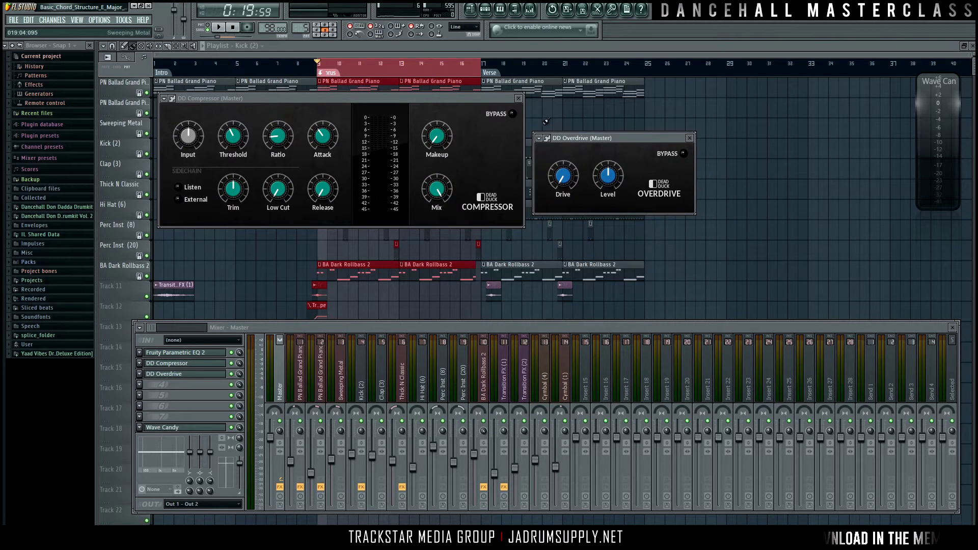
{"action": "left_click", "coordinate": [518, 98]}
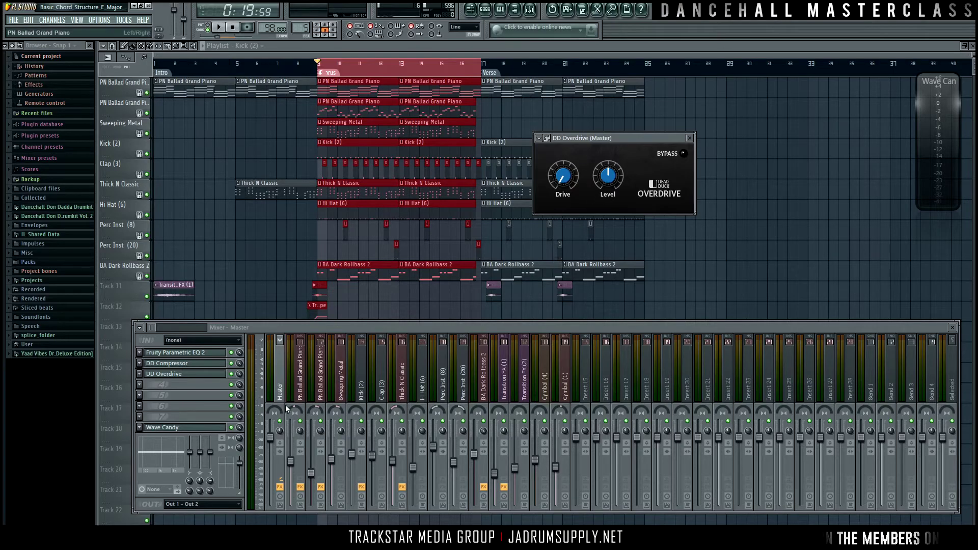
Step: During playback, set DD Overdrive Level to -5.3 dB and Drive to 14.5%
{"action": "key", "text": "space"}
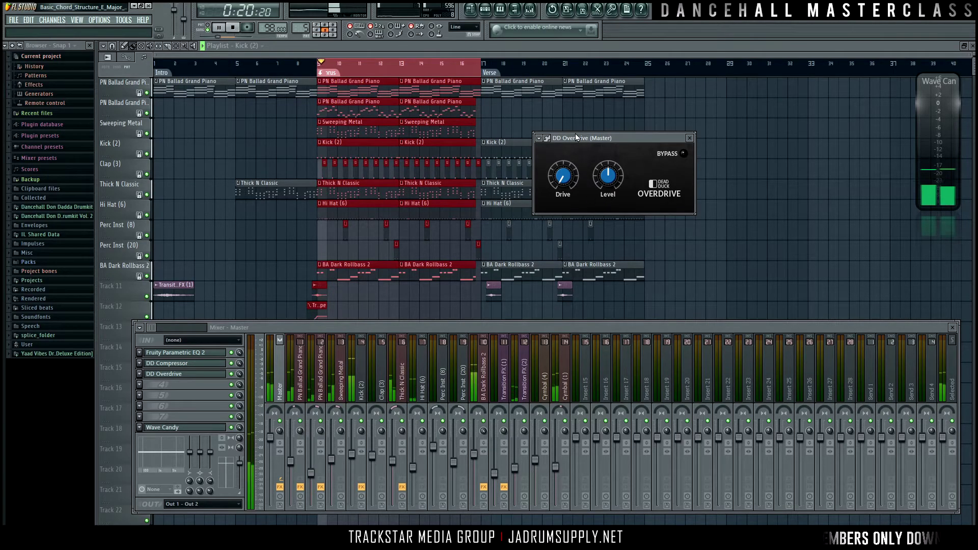
{"action": "left_click_drag", "start_coordinate": [582, 136], "coordinate": [425, 148]}
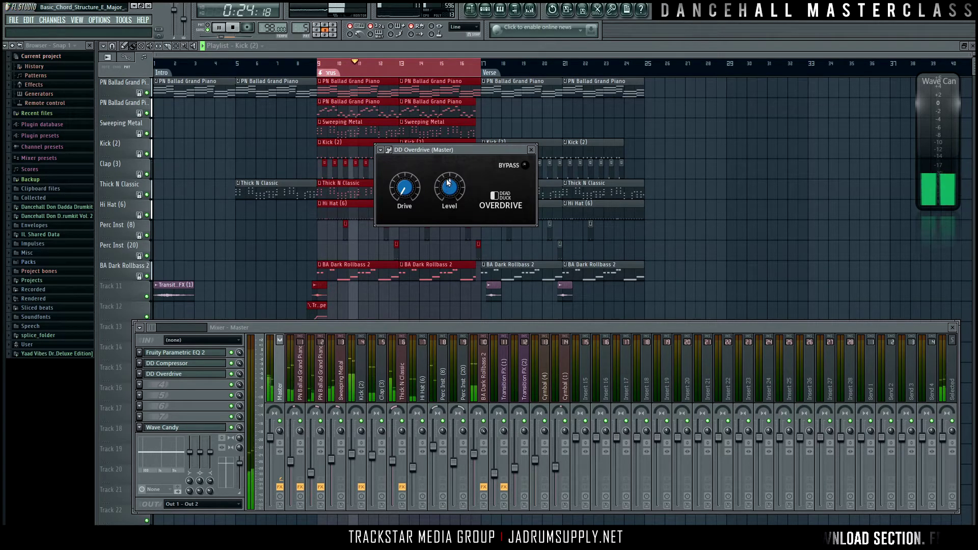
{"action": "left_click_drag", "start_coordinate": [447, 184], "coordinate": [448, 189]}
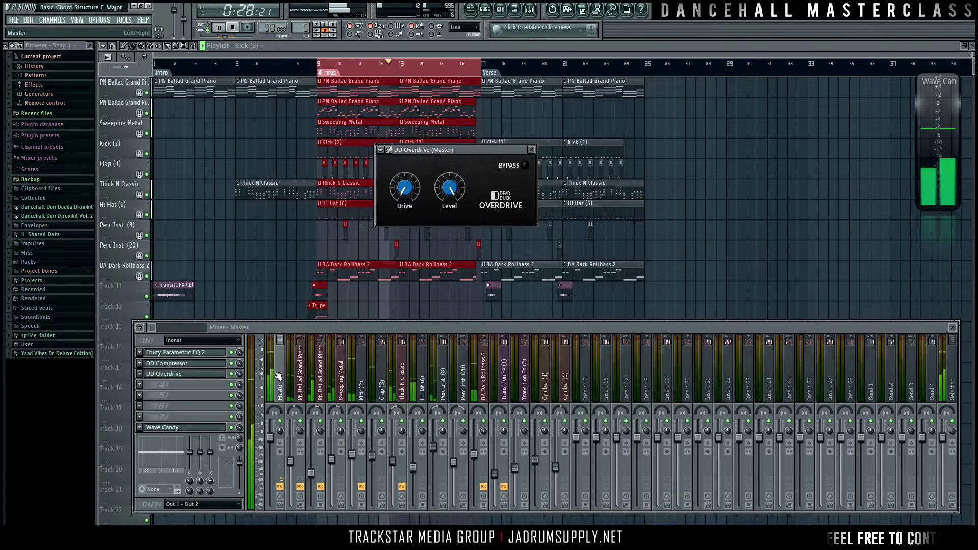
{"action": "left_click", "coordinate": [278, 375]}
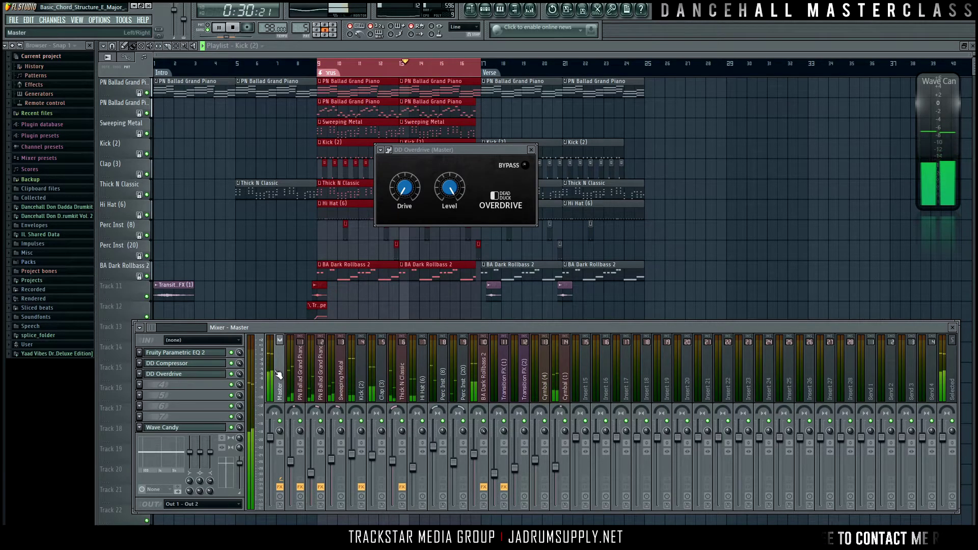
{"action": "mouse_move", "coordinate": [405, 191]}
{"action": "left_click_drag", "start_coordinate": [405, 191], "coordinate": [387, 153]}
{"action": "key", "text": "space"}
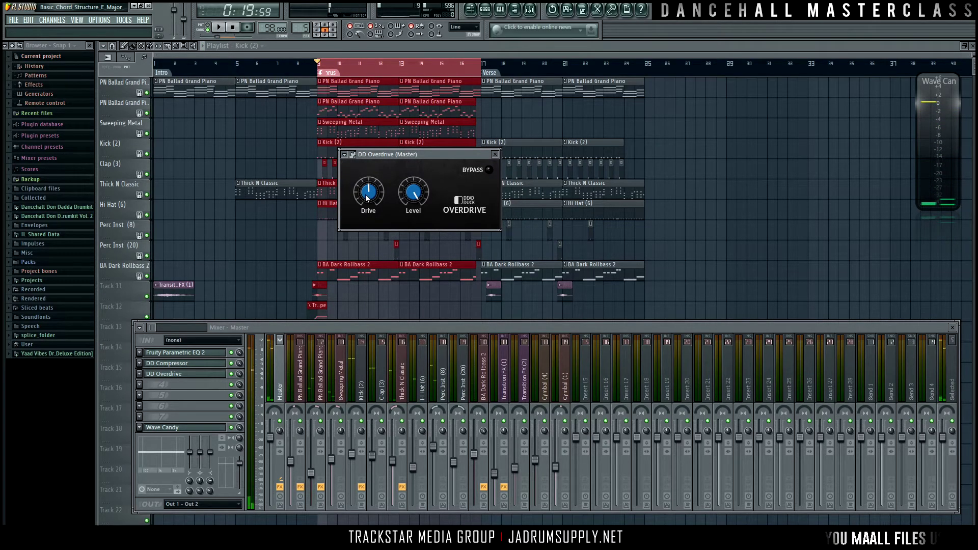
Step: Replay the beat and back the DD Overdrive Drive down to 2.0%
{"action": "left_click_drag", "start_coordinate": [405, 154], "coordinate": [525, 172]}
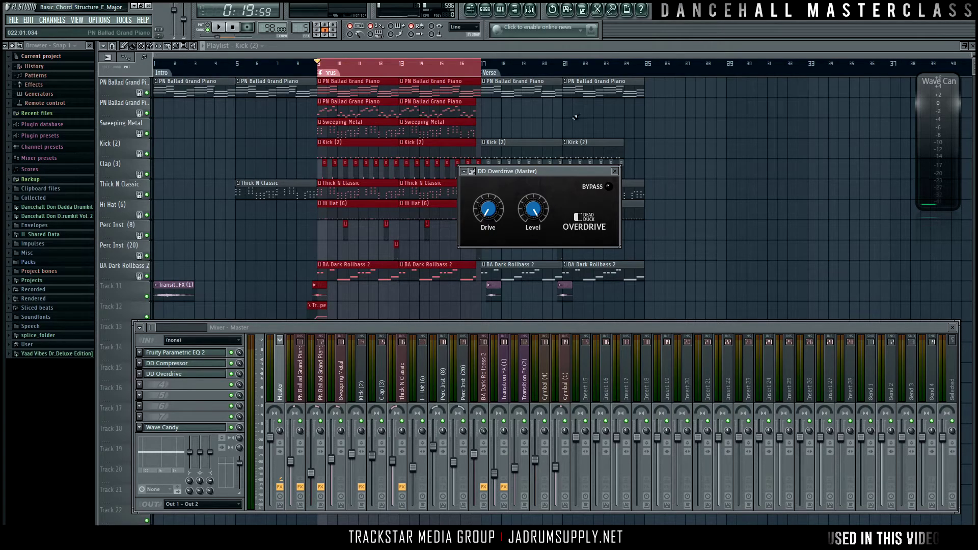
{"action": "key", "text": "space"}
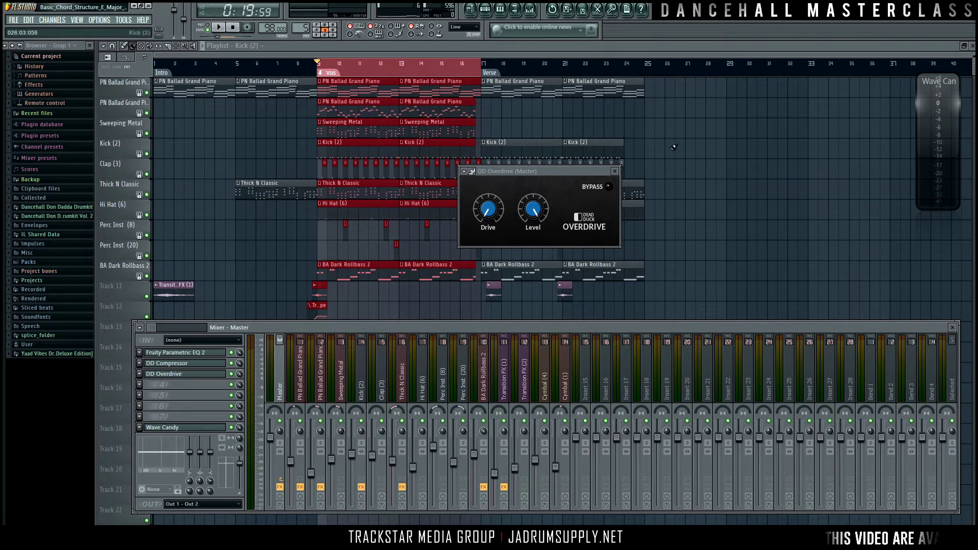
{"action": "left_click_drag", "start_coordinate": [548, 175], "coordinate": [537, 171]}
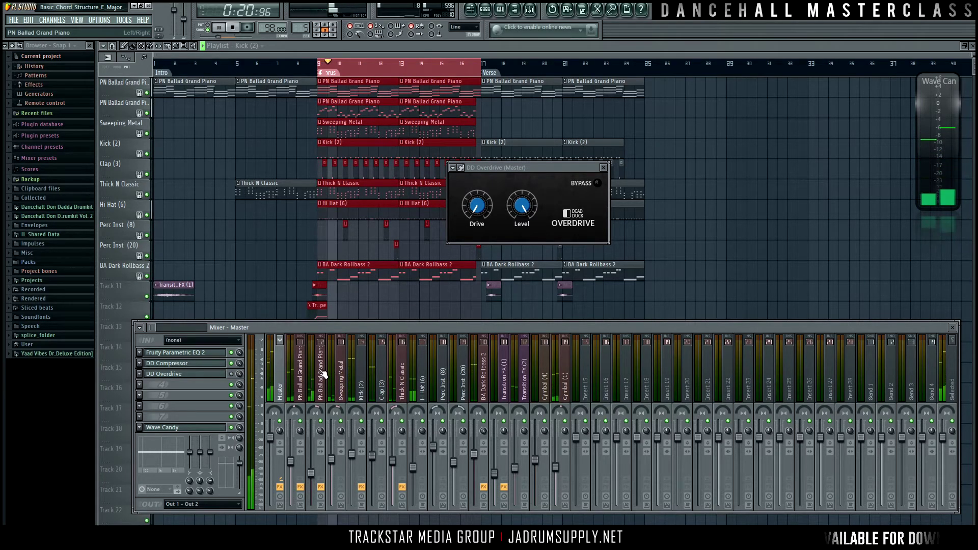
{"action": "key", "text": "space"}
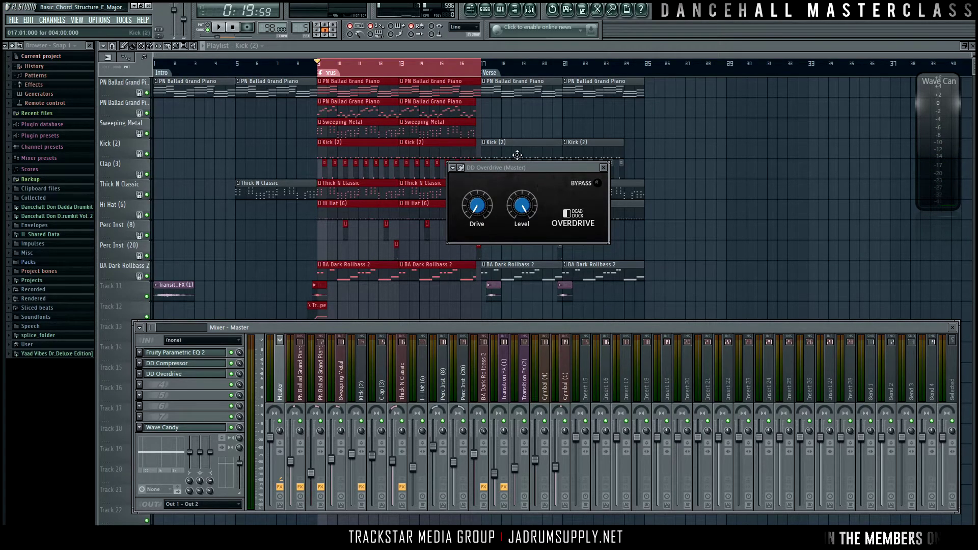
{"action": "left_click_drag", "start_coordinate": [520, 168], "coordinate": [502, 162]}
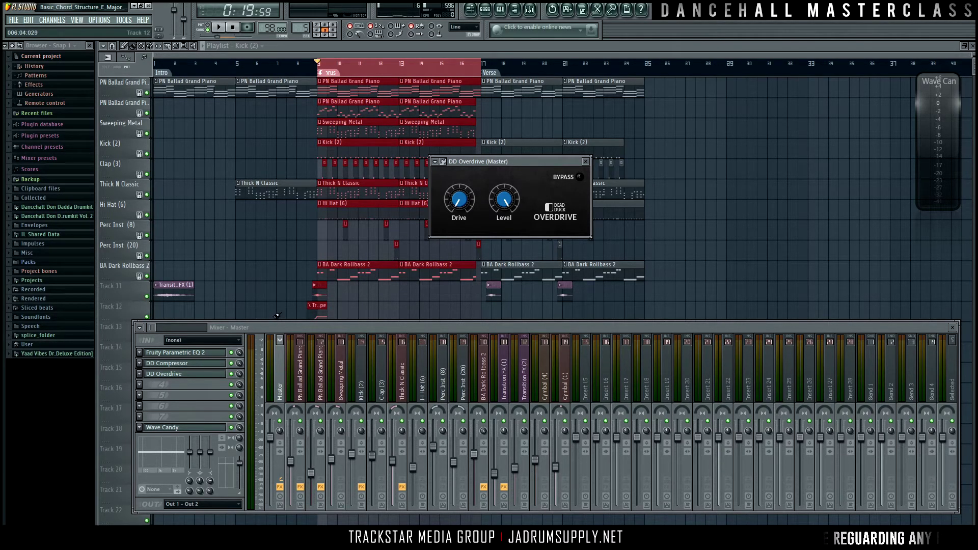
{"action": "key", "text": "space"}
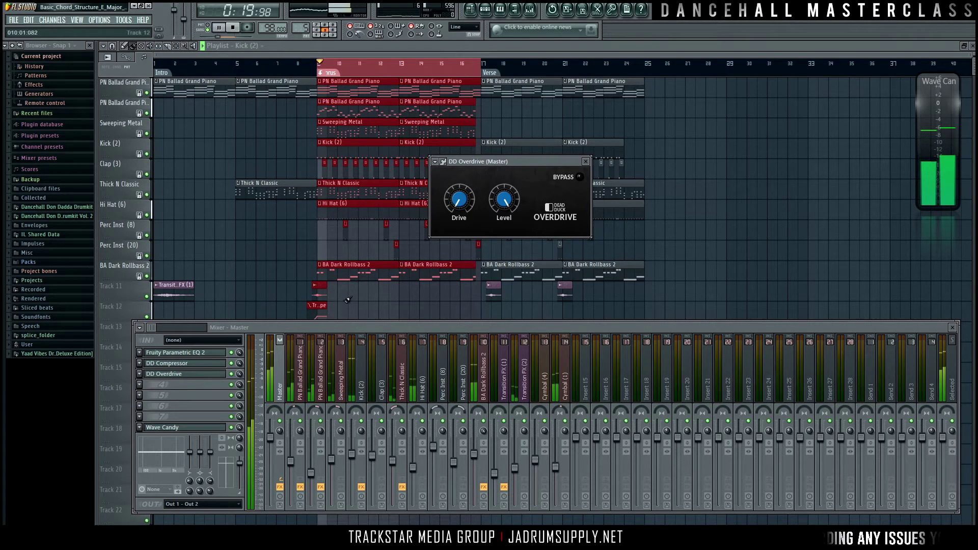
{"action": "left_click_drag", "start_coordinate": [459, 199], "coordinate": [458, 193]}
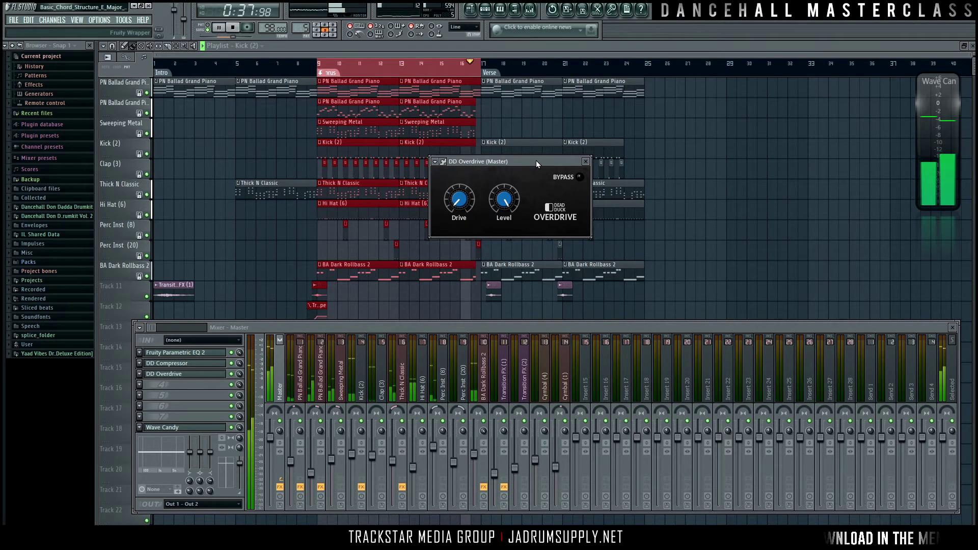
{"action": "left_click_drag", "start_coordinate": [541, 163], "coordinate": [533, 163]}
Step: Stop playback and close the mixer and DD Overdrive windows, leaving the playlist visible
{"action": "key", "text": "space"}
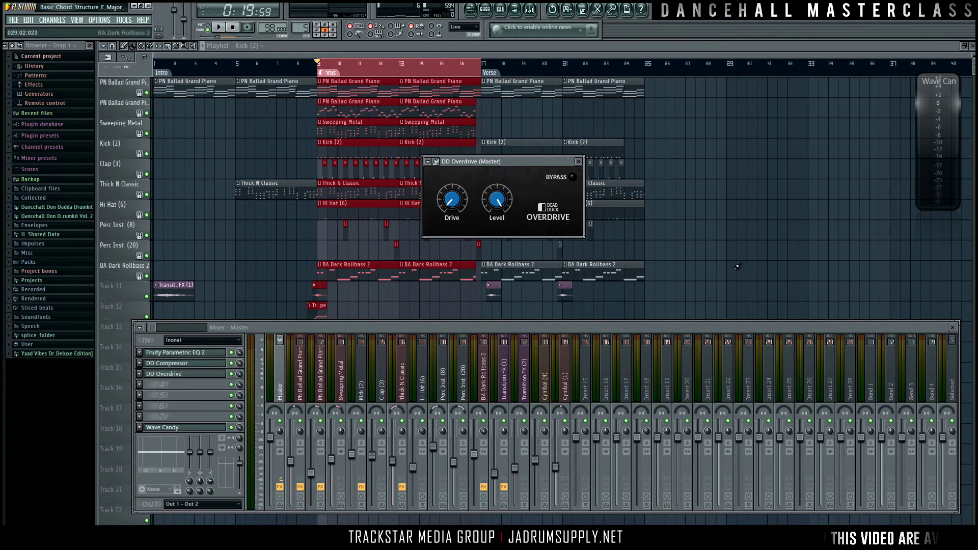
{"action": "key", "text": "F12"}
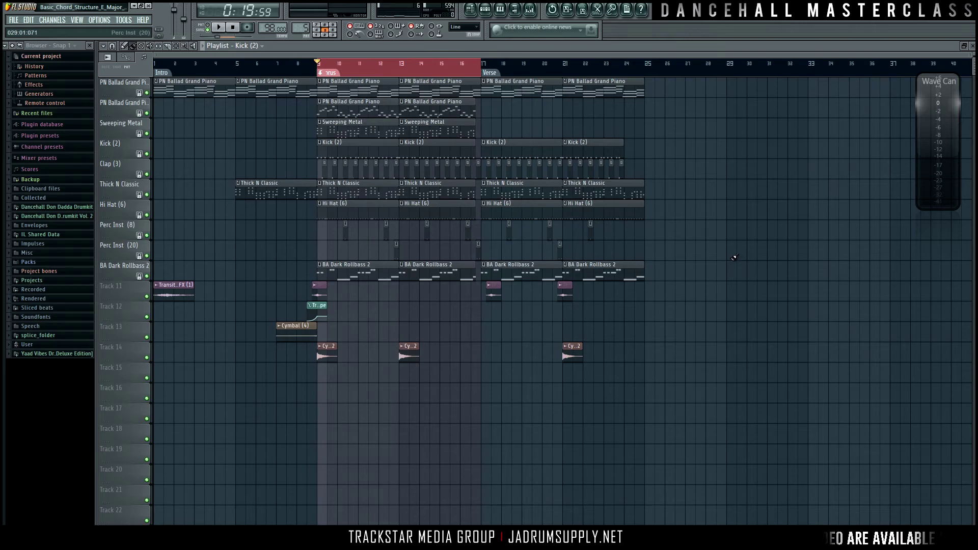
Step: Clear the bar 9–16 selection, arm the Master for disk recording, rewind, and open recording options
{"action": "right_click", "coordinate": [734, 319]}
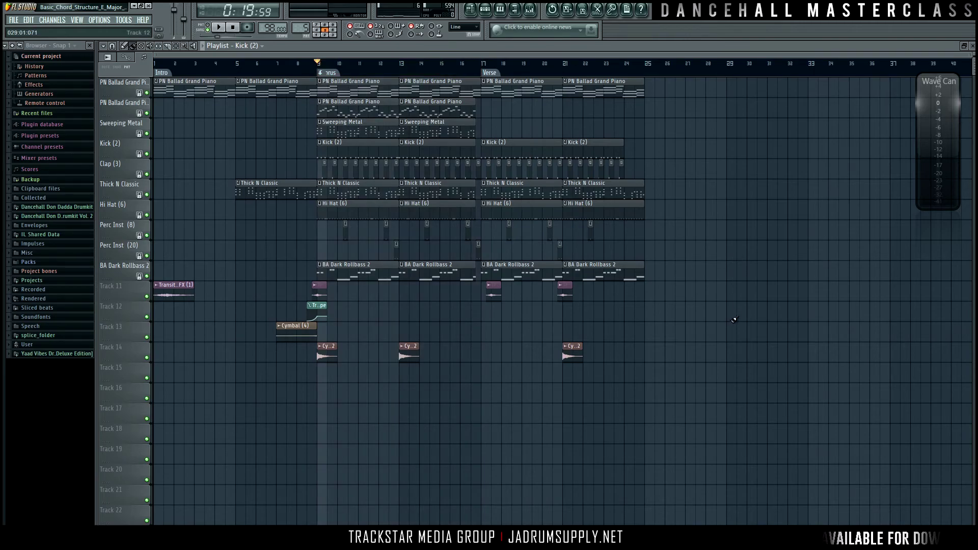
{"action": "left_click", "coordinate": [530, 9]}
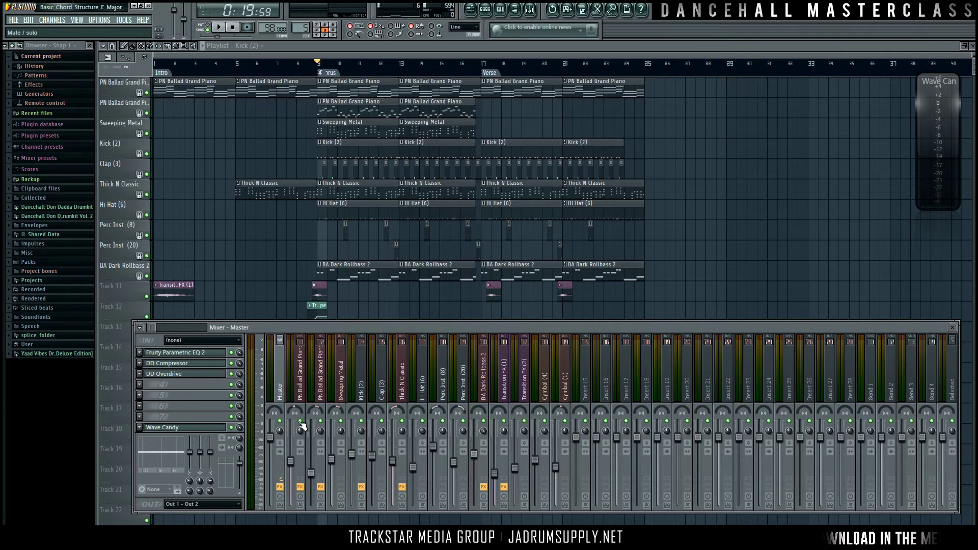
{"action": "left_click", "coordinate": [280, 505]}
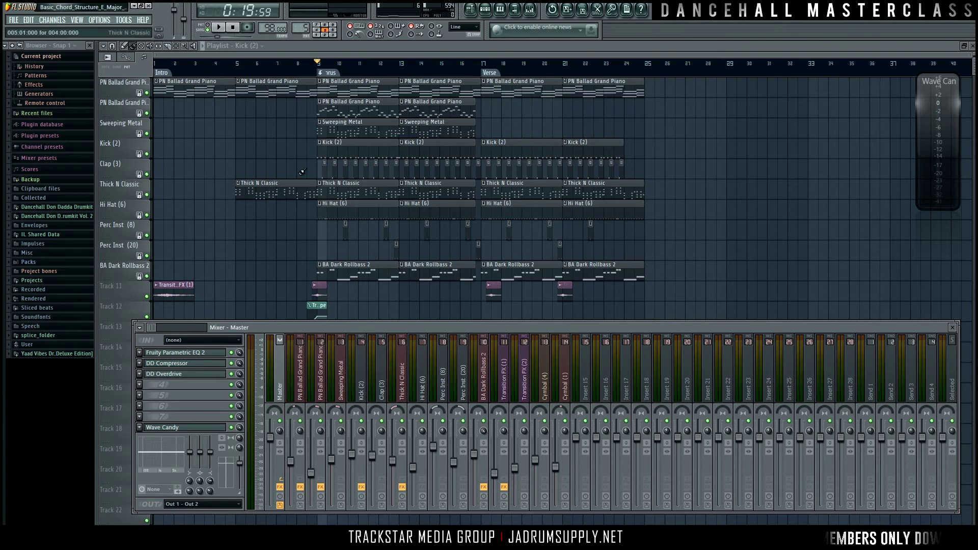
{"action": "key", "text": "F9"}
{"action": "left_click_drag", "start_coordinate": [297, 63], "coordinate": [155, 63]}
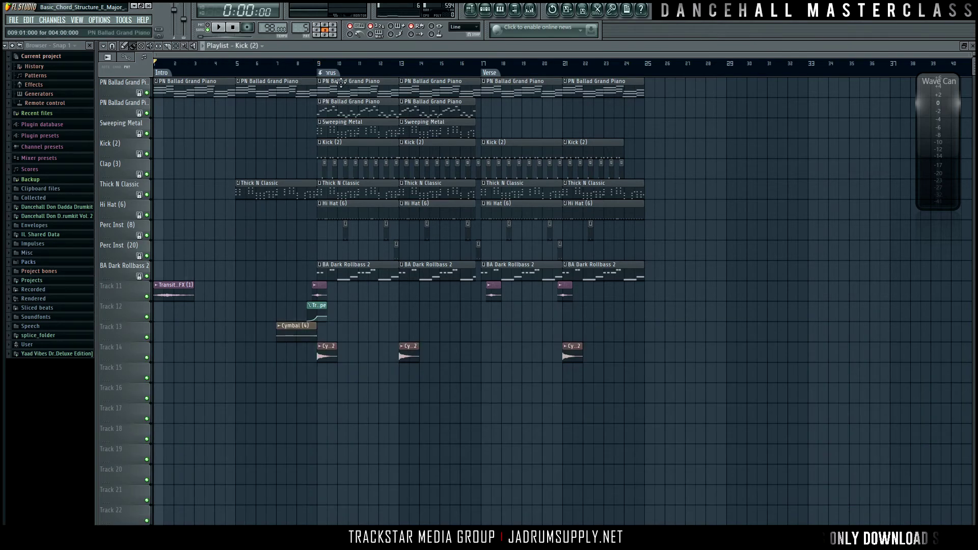
{"action": "left_click", "coordinate": [253, 30]}
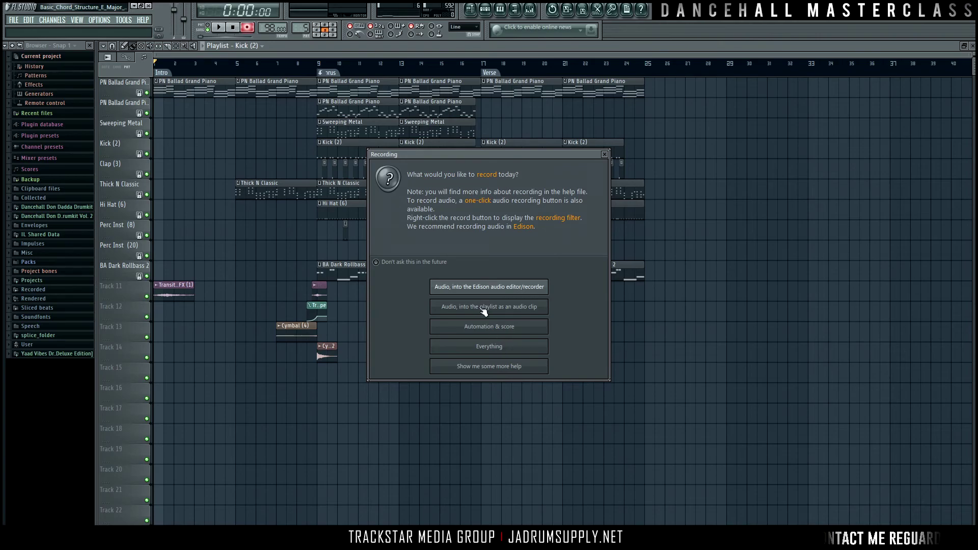
Step: Confirm the recording type in the Recording dialog and reopen the mixer with Master selected
{"action": "left_click", "coordinate": [489, 347]}
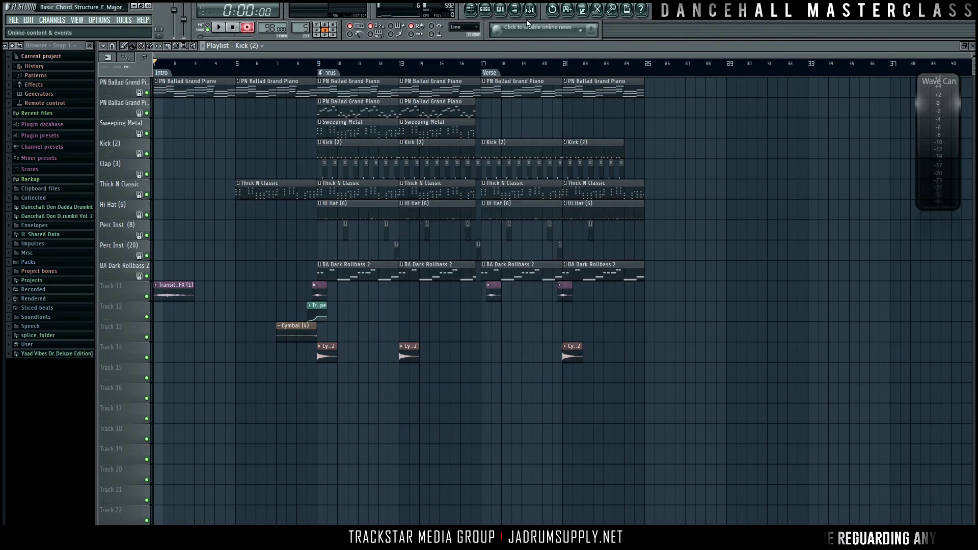
{"action": "key", "text": "F9"}
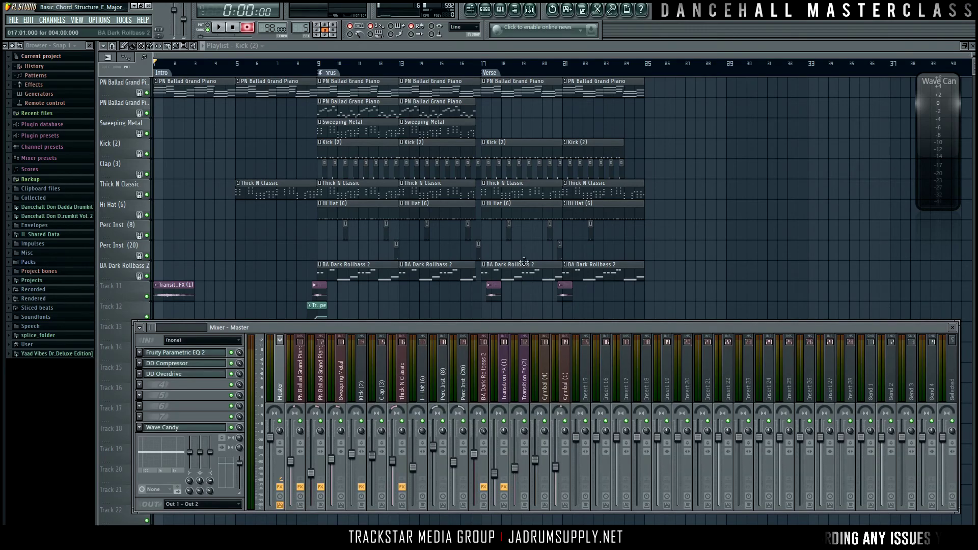
{"action": "key", "text": "Right"}
{"action": "key", "text": "Right"}
{"action": "key", "text": "Right"}
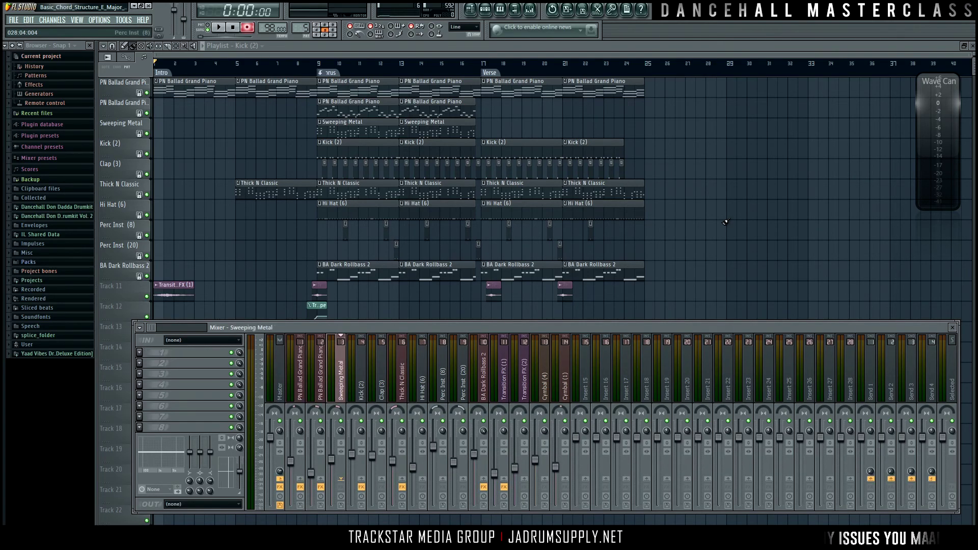
{"action": "key", "text": "Left"}
{"action": "key", "text": "Left"}
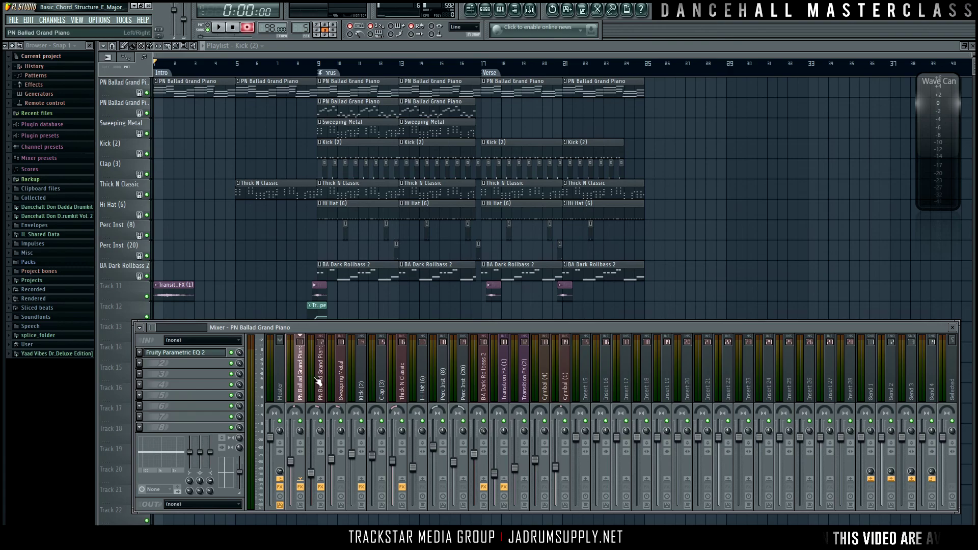
{"action": "left_click", "coordinate": [281, 384]}
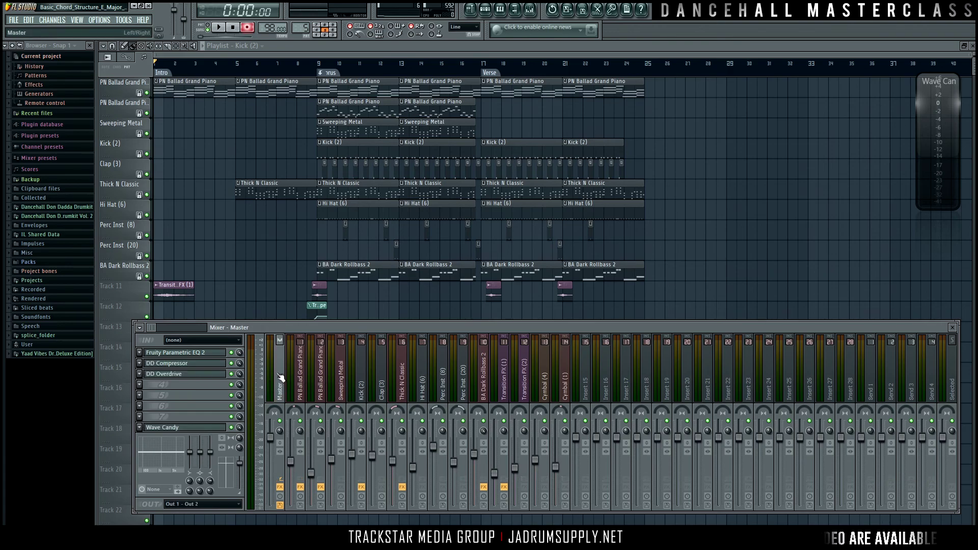